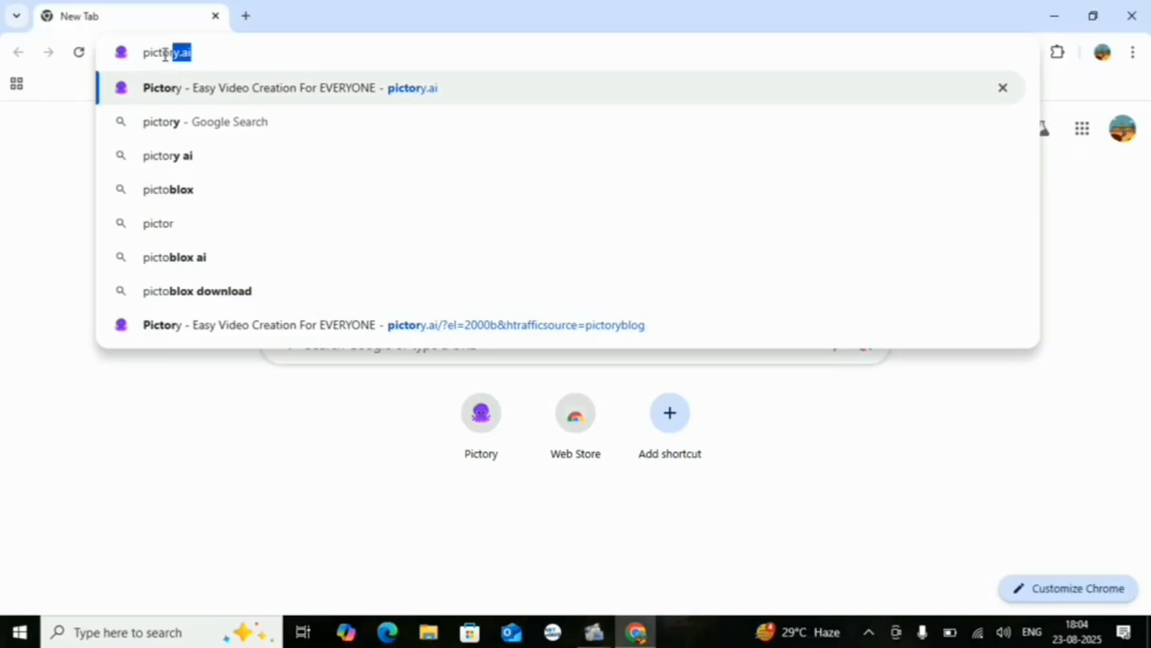
Open pictory.ai and sign up for the free trial with the first listed Google account
{"action": "type", "text": "ai"}
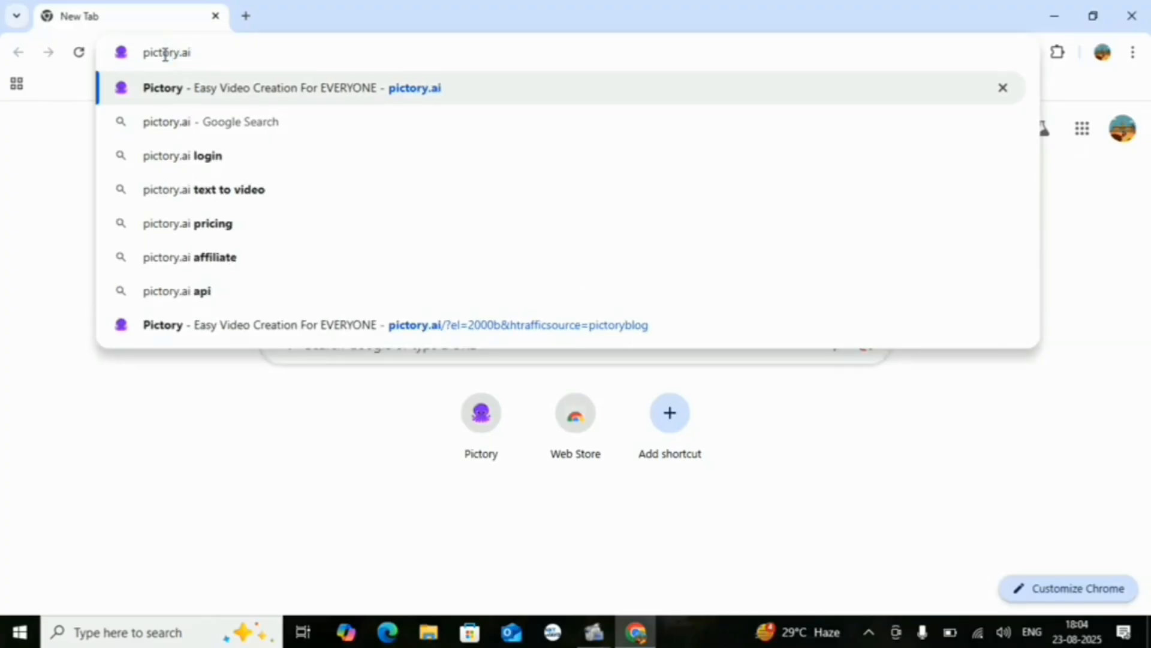
{"action": "key", "text": "Return"}
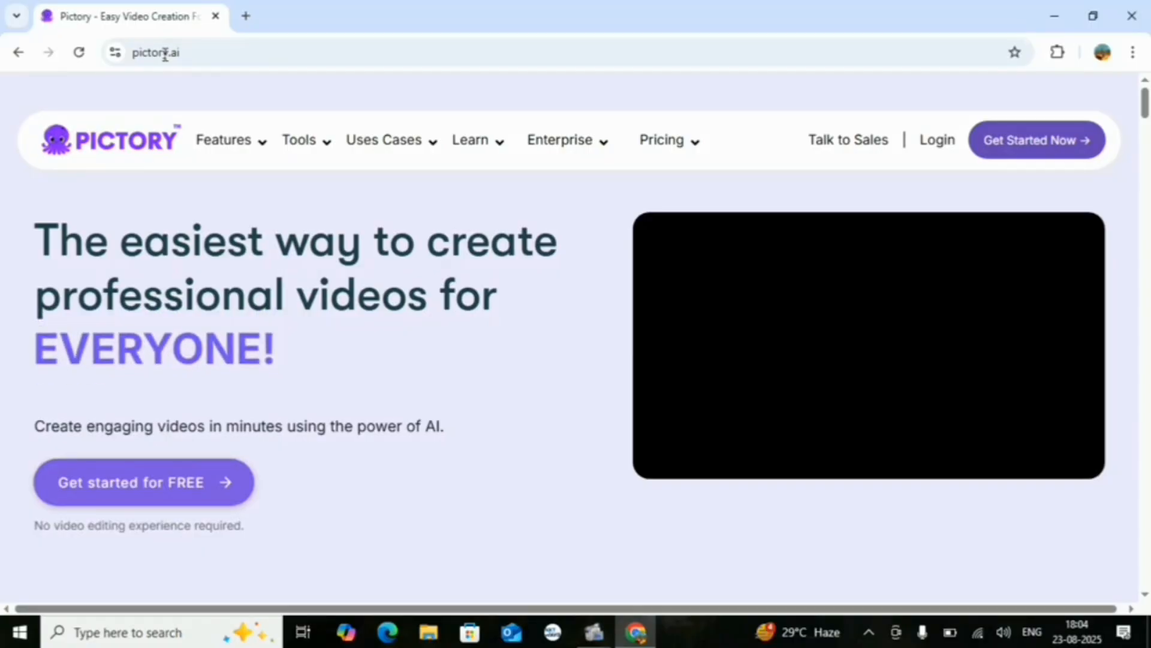
{"action": "scroll", "coordinate": [351, 396], "scroll_direction": "down", "scroll_amount": 3}
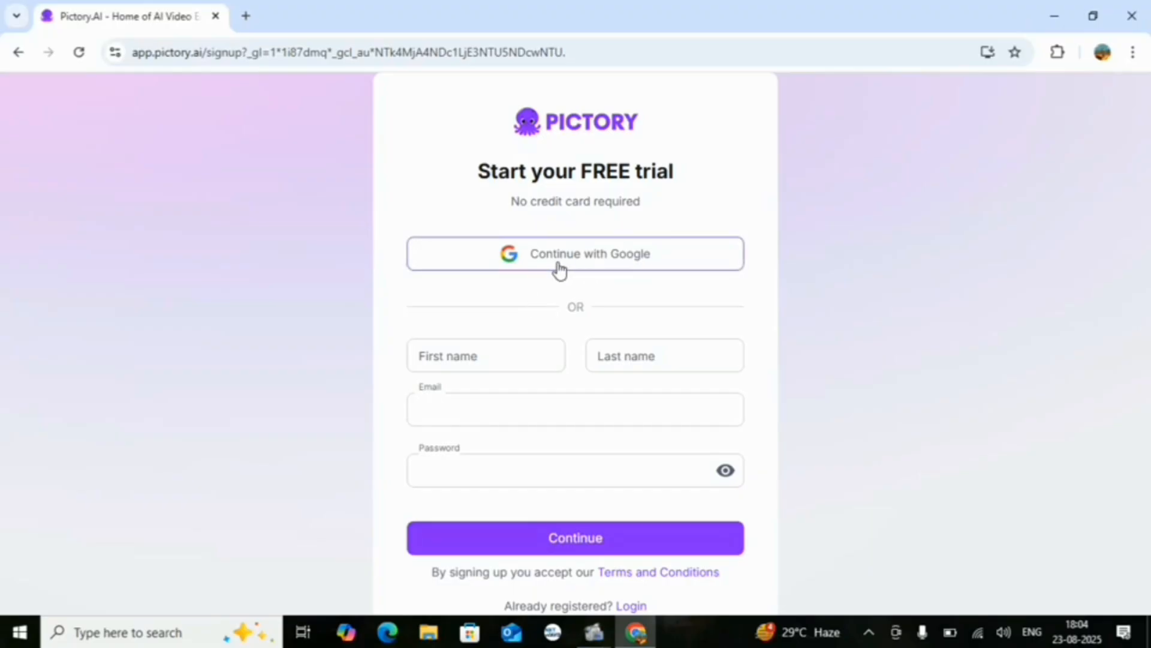
{"action": "left_click", "coordinate": [599, 258]}
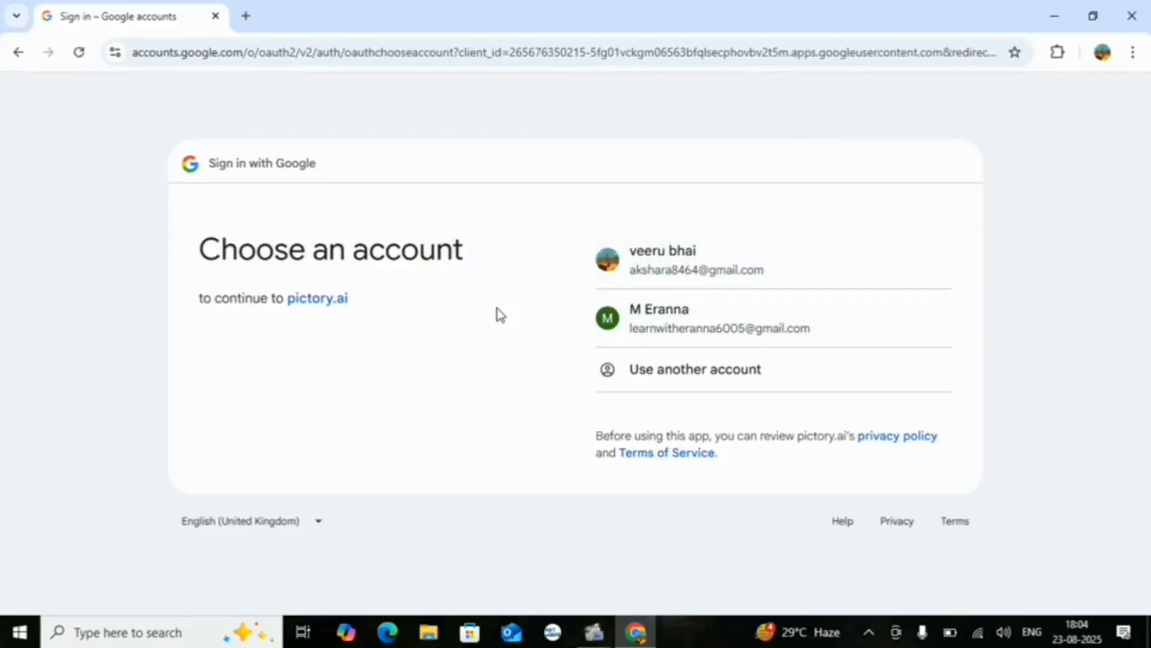
{"action": "left_click", "coordinate": [709, 268]}
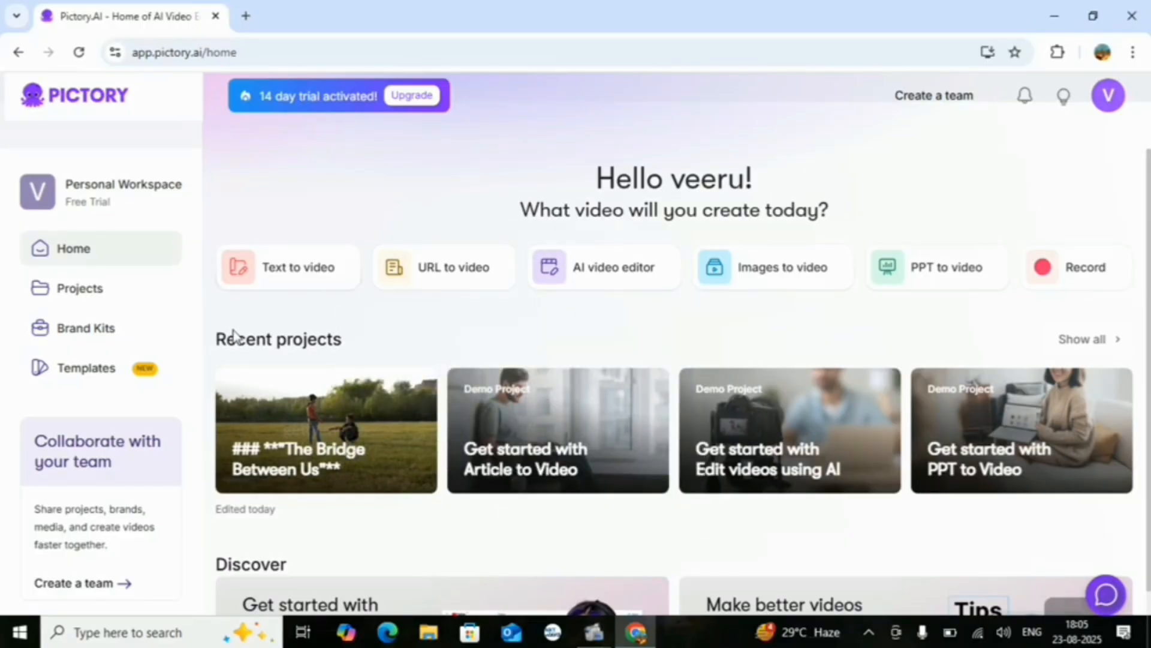
Start a new Text to video project from the video creation options on the home page
{"action": "mouse_move", "coordinate": [306, 270]}
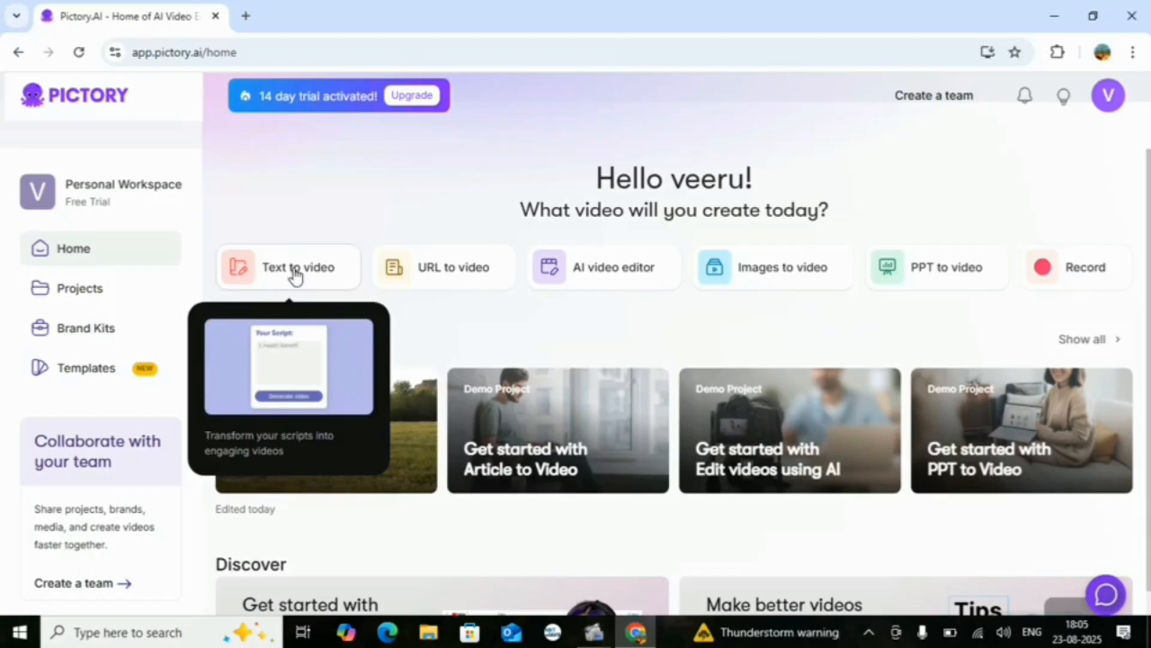
{"action": "mouse_move", "coordinate": [422, 275]}
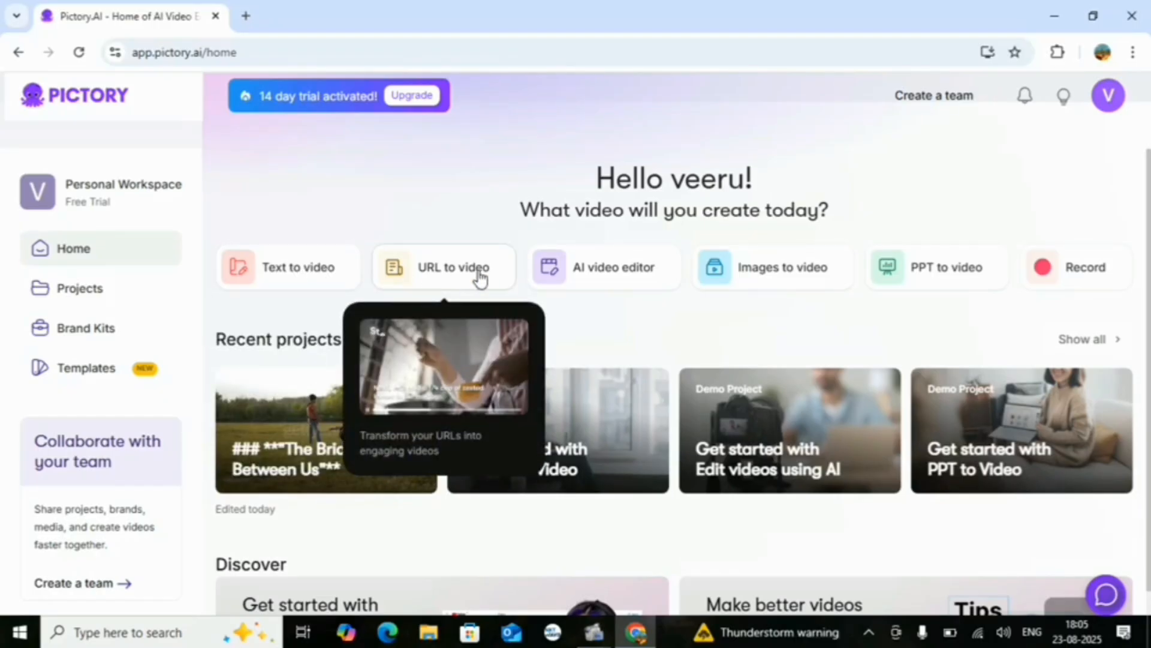
{"action": "mouse_move", "coordinate": [605, 271]}
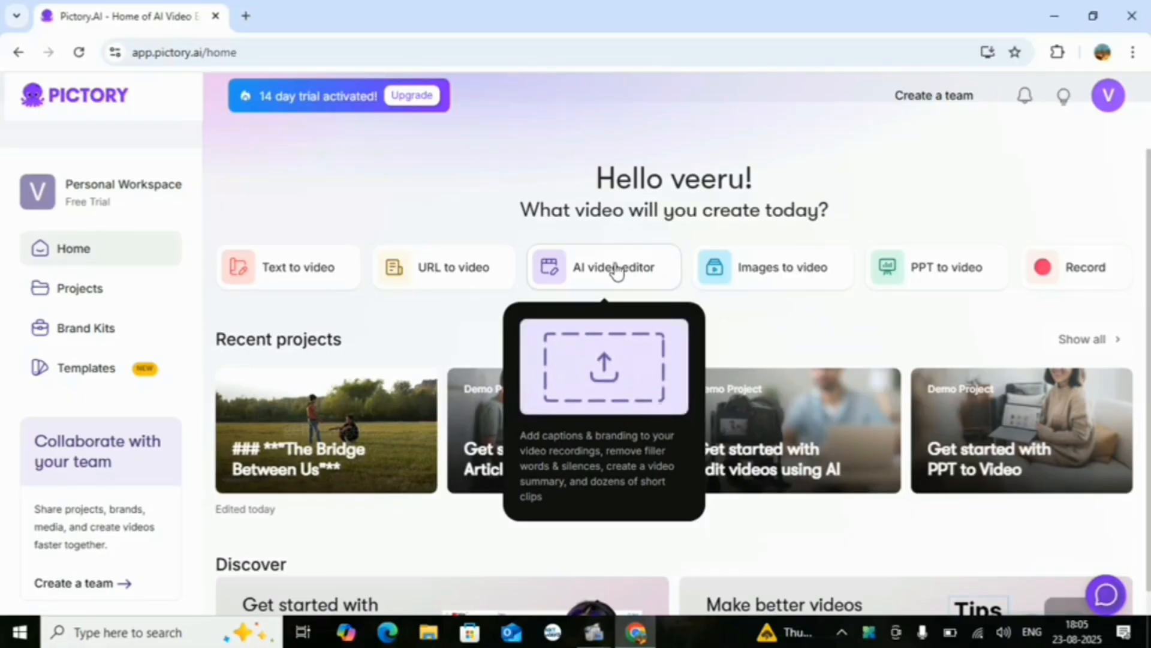
{"action": "mouse_move", "coordinate": [750, 273]}
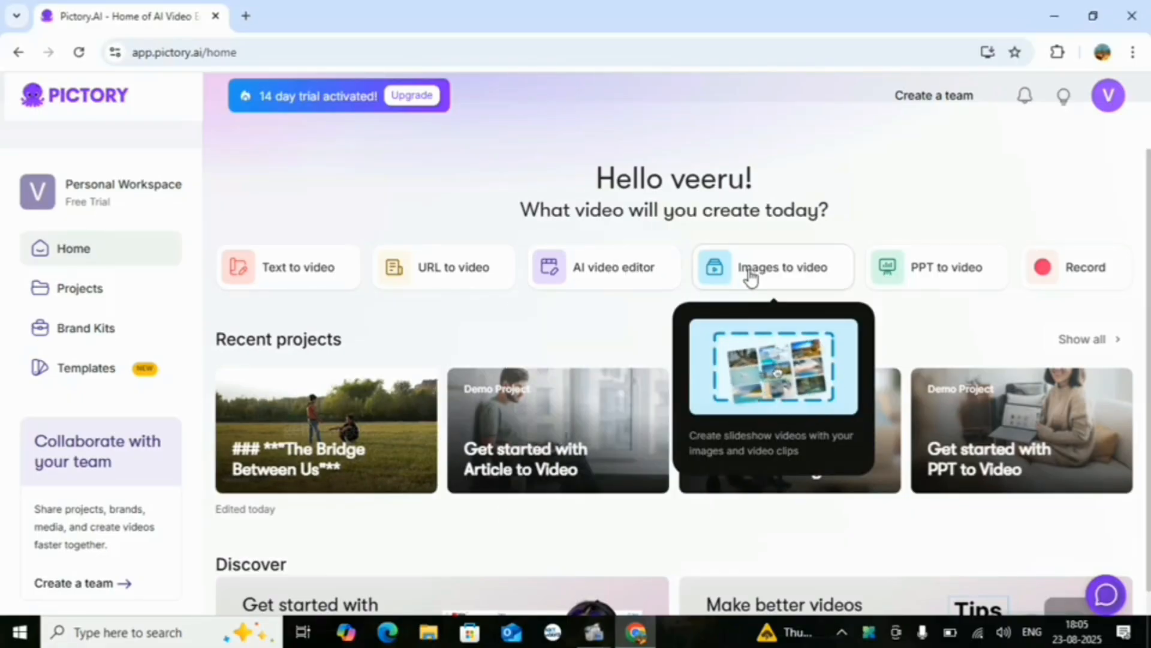
{"action": "mouse_move", "coordinate": [930, 278]}
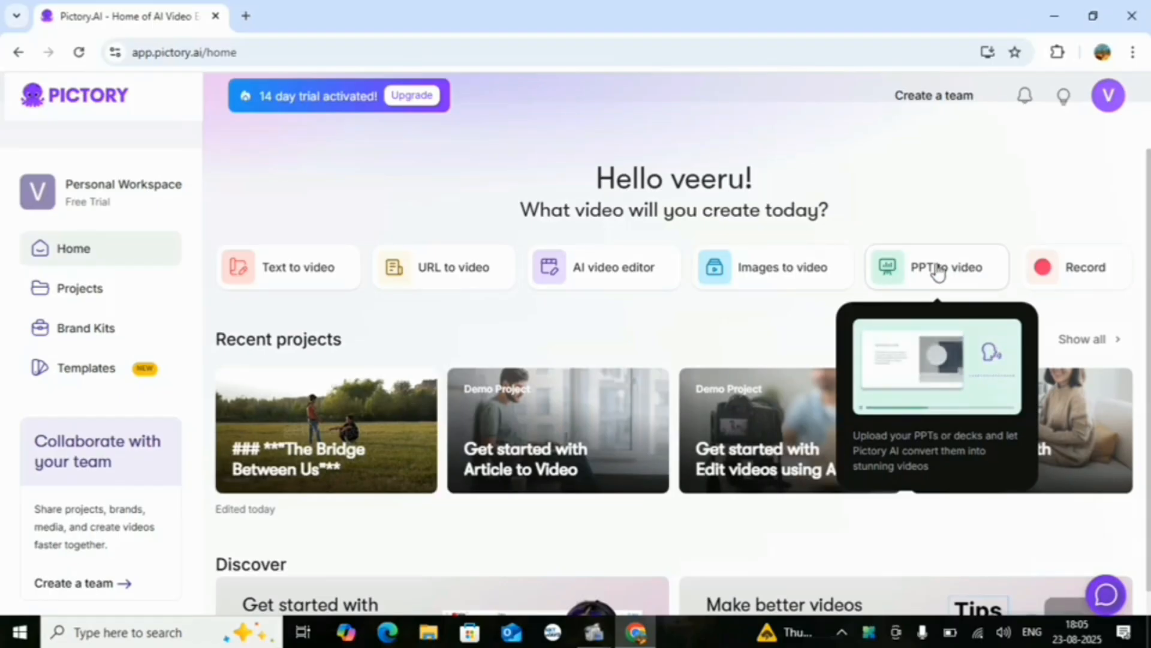
{"action": "mouse_move", "coordinate": [1078, 275]}
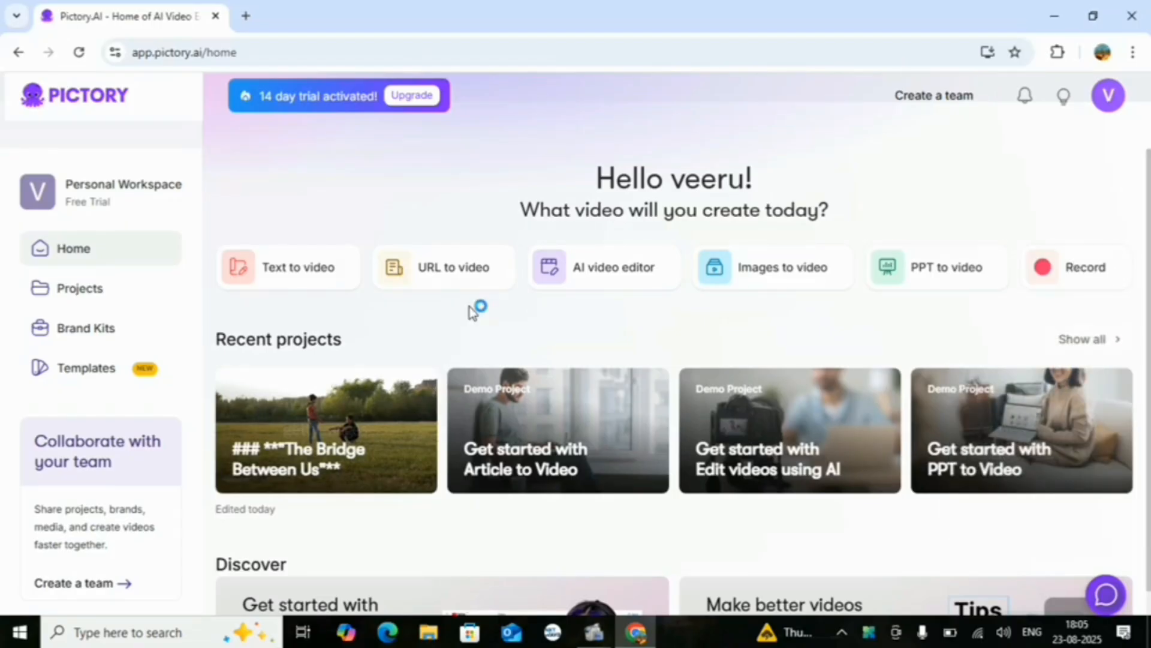
{"action": "mouse_move", "coordinate": [261, 264]}
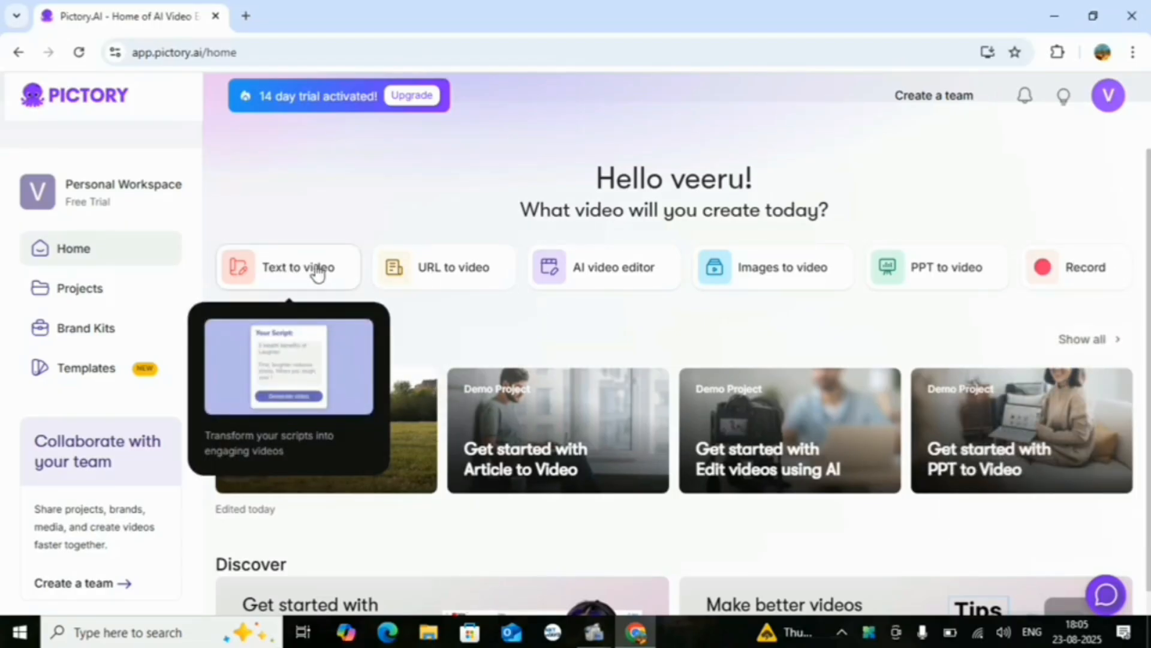
{"action": "left_click", "coordinate": [312, 276]}
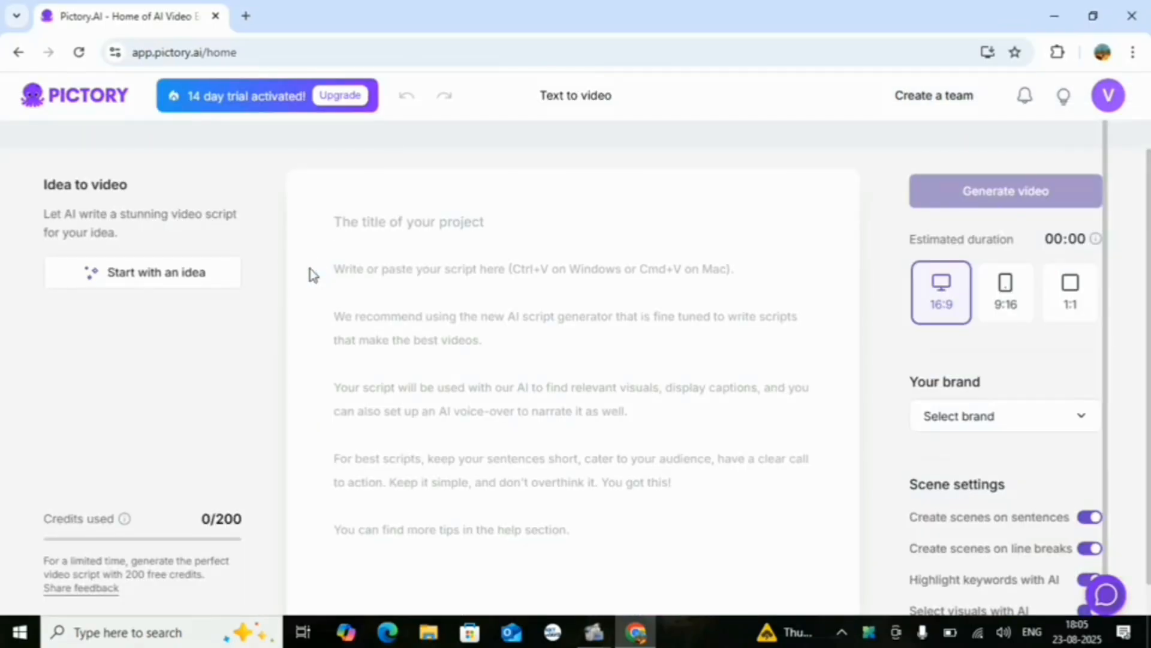
Open ChatGPT in a new browser tab and stay logged out
{"action": "left_click", "coordinate": [246, 16]}
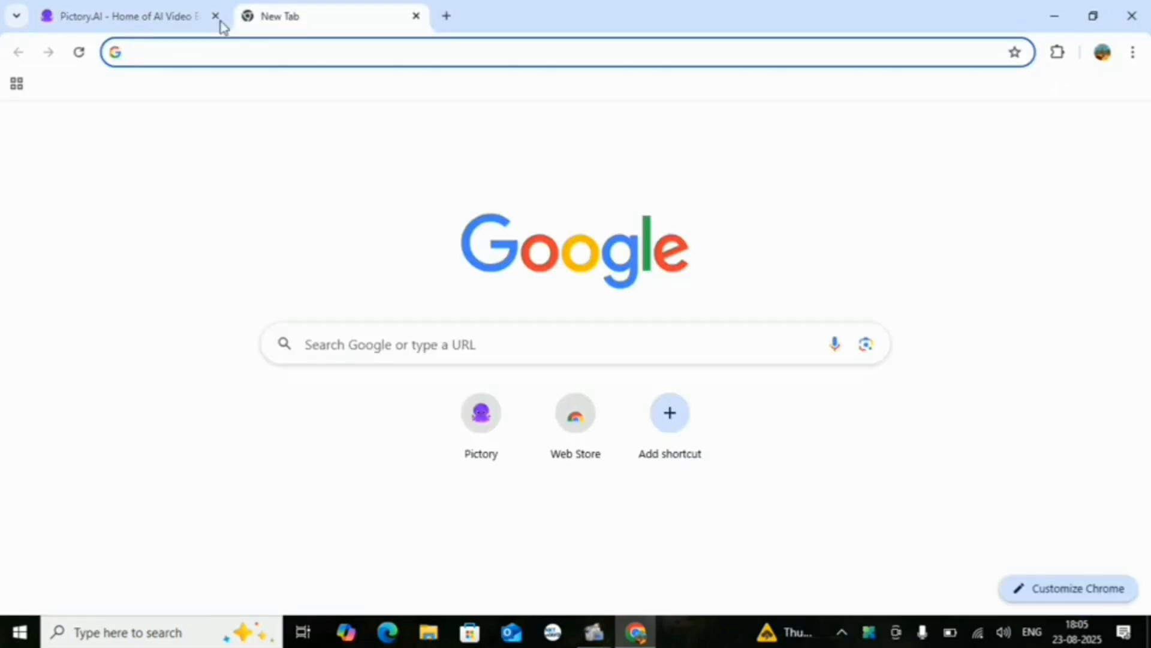
{"action": "left_click", "coordinate": [177, 55]}
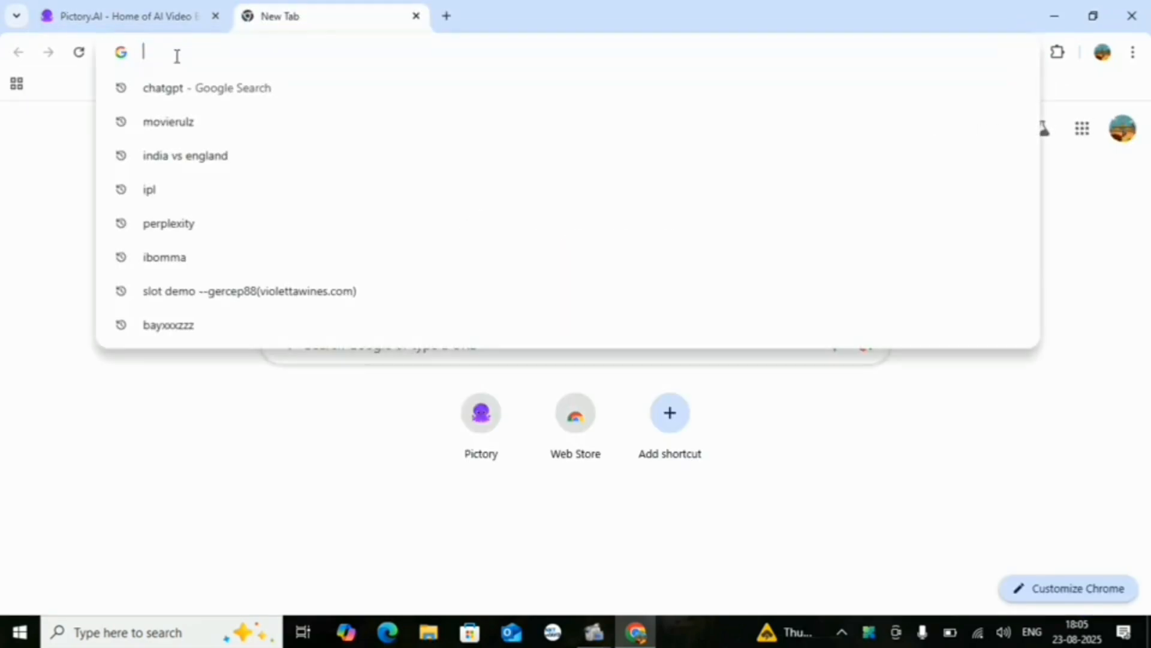
{"action": "left_click", "coordinate": [185, 90]}
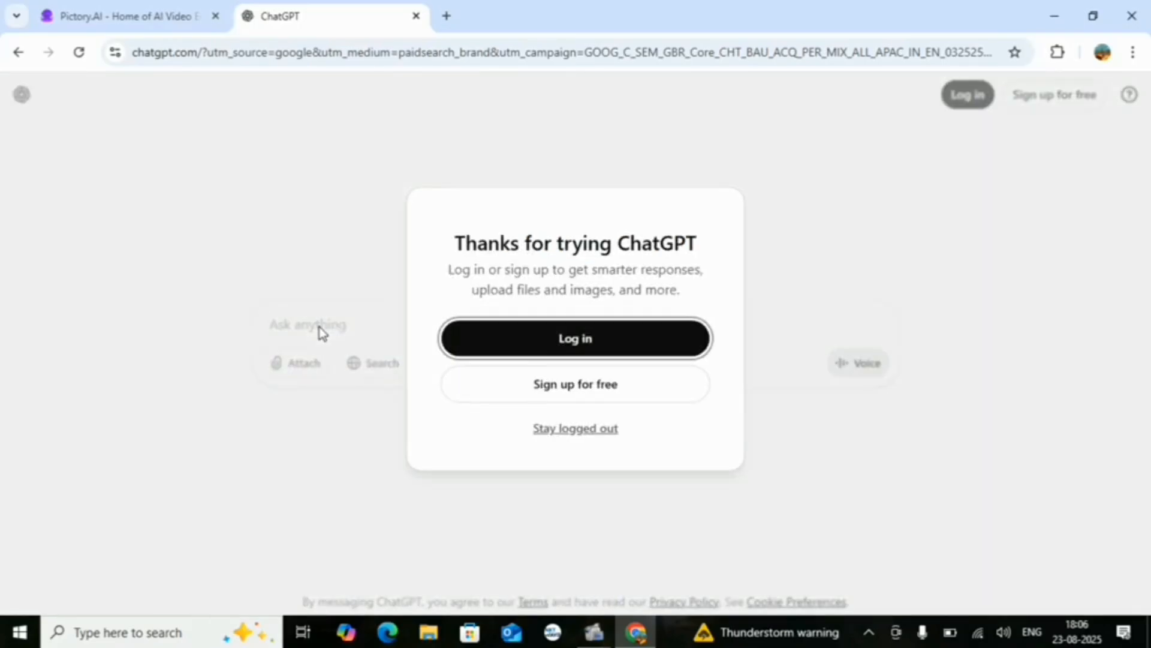
{"action": "left_click", "coordinate": [568, 429]}
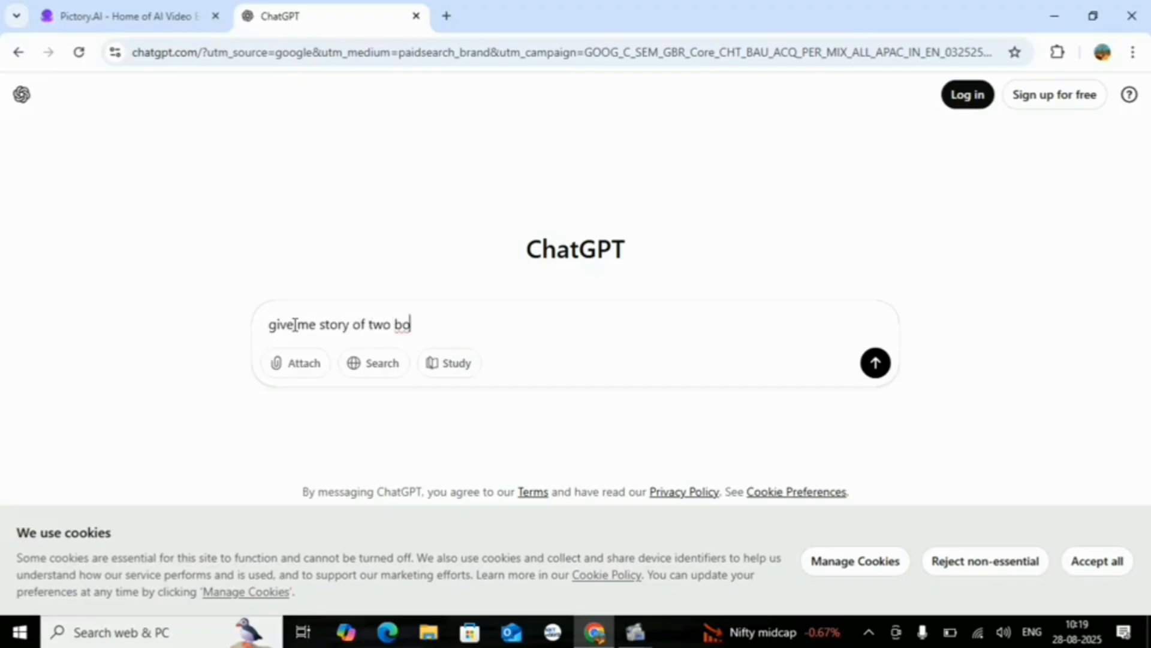
Submit the prompt "give me story of two boys one is rich and other is poor" and look through the generated story
{"action": "type", "text": "ys one is rich and other is poor"}
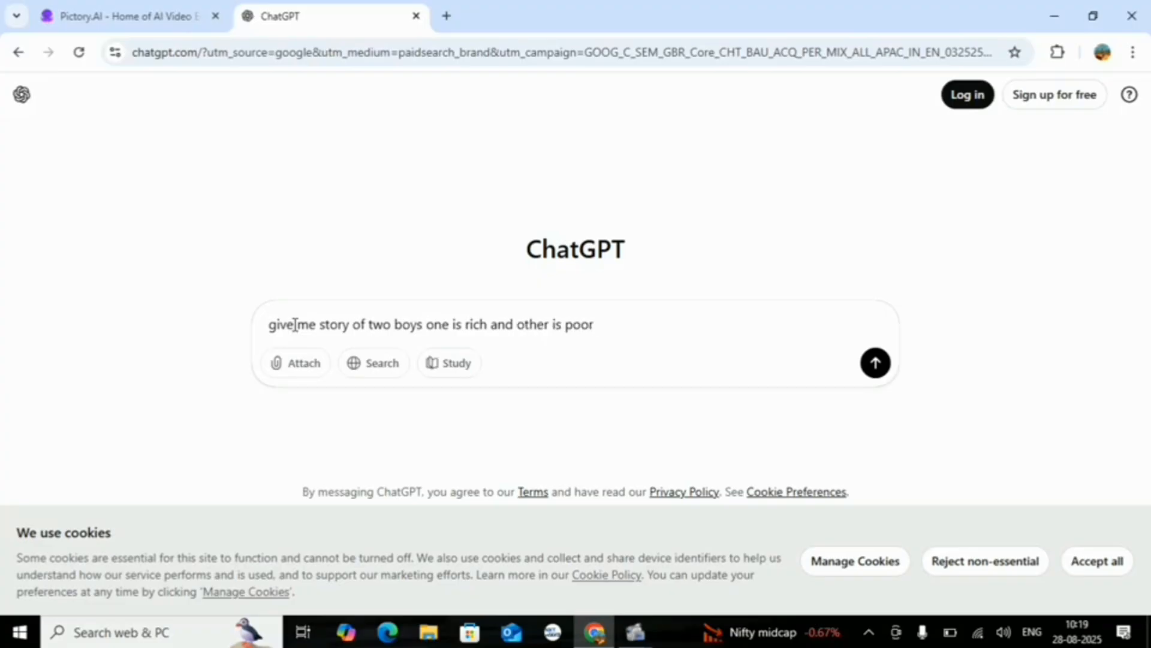
{"action": "key", "text": "Return"}
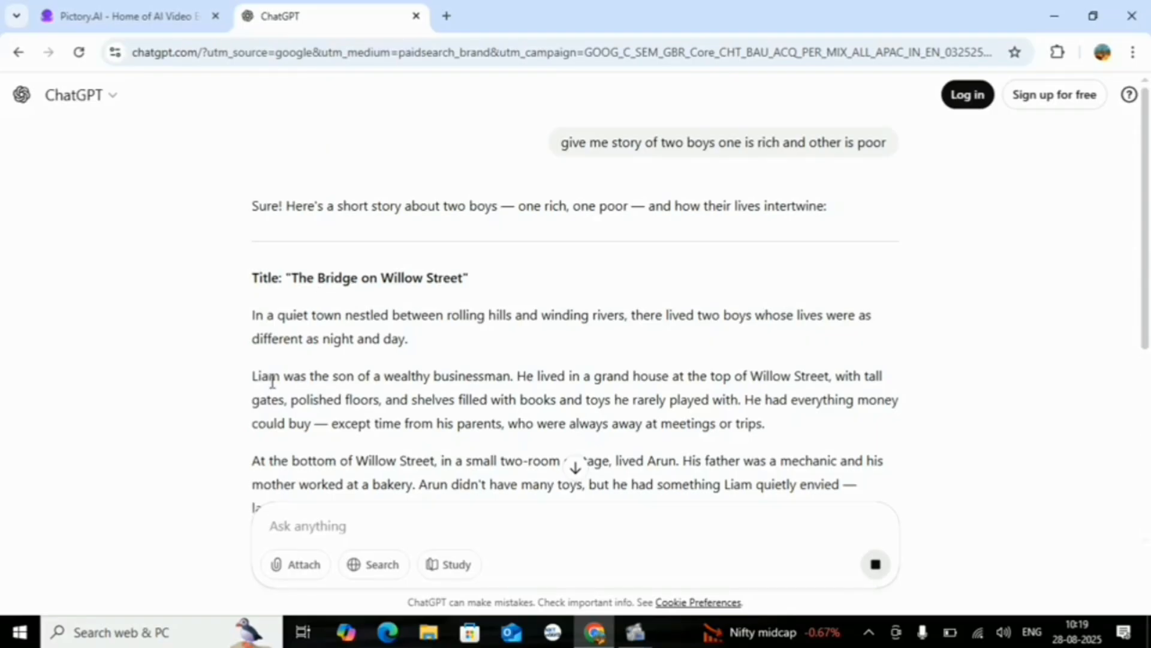
{"action": "scroll", "coordinate": [547, 375], "scroll_direction": "down", "scroll_amount": 5}
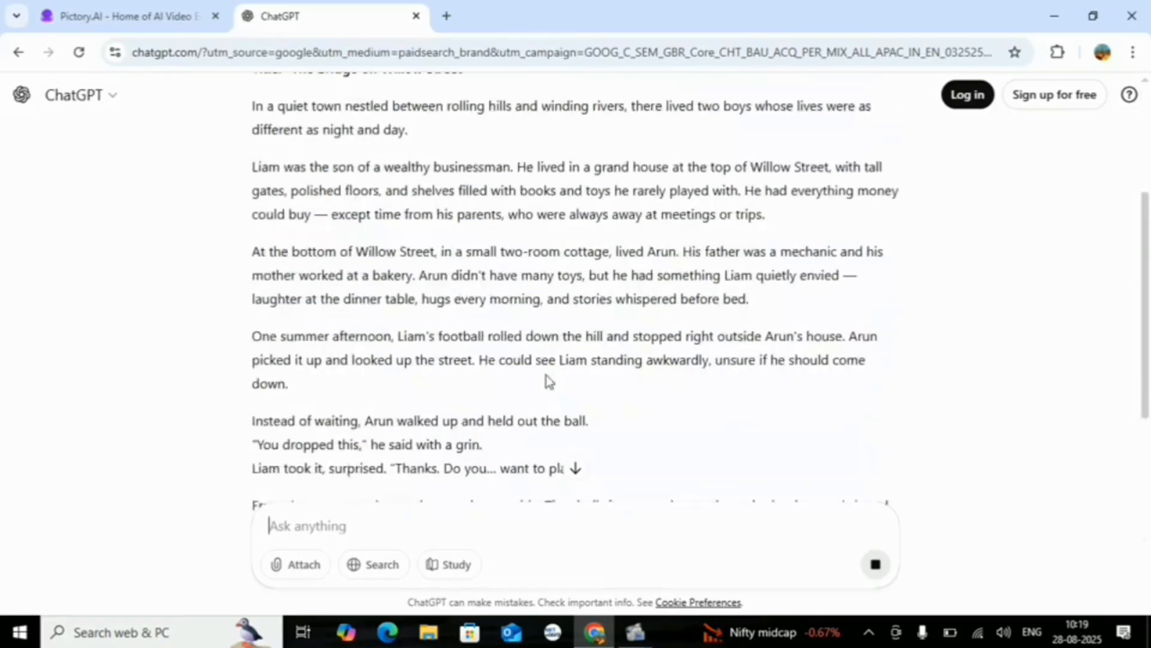
{"action": "scroll", "coordinate": [547, 374], "scroll_direction": "up", "scroll_amount": 4}
{"action": "scroll", "coordinate": [547, 375], "scroll_direction": "down", "scroll_amount": 6}
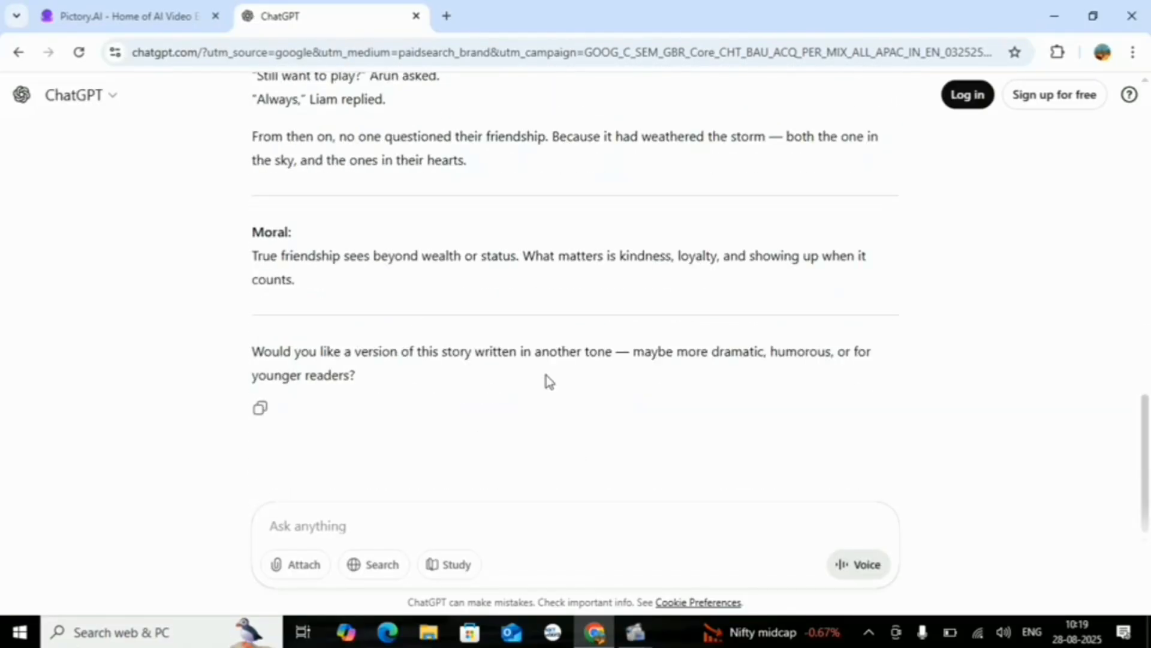
Copy ChatGPT's whole response and paste it into the Text to video script in Pictory
{"action": "left_click", "coordinate": [261, 410]}
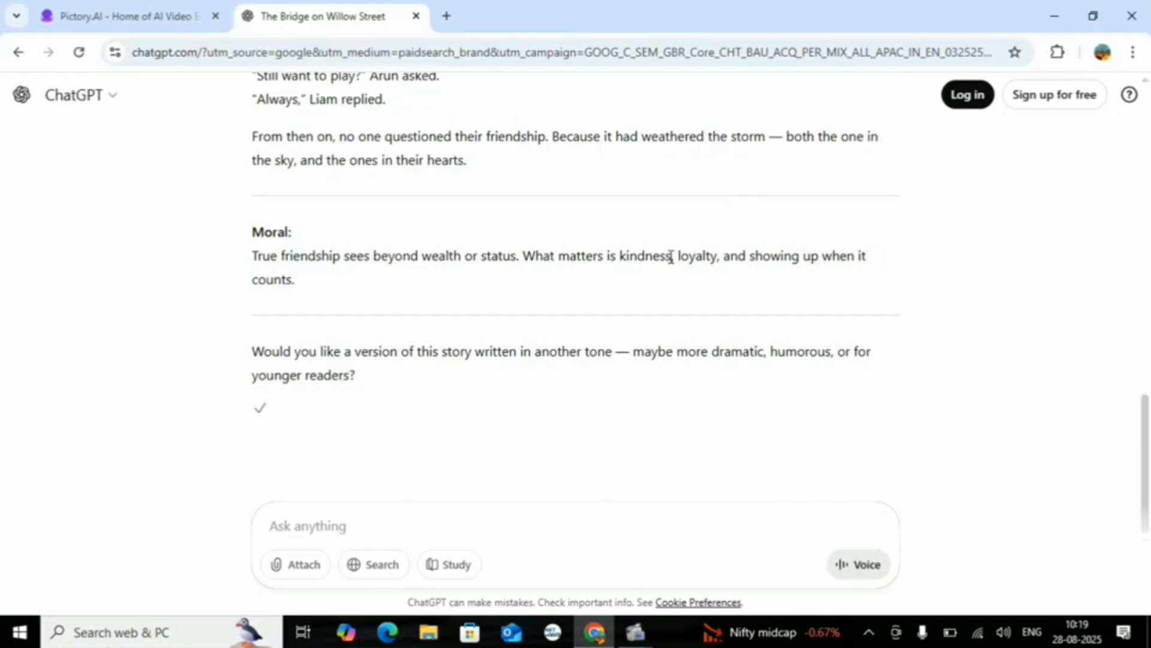
{"action": "scroll", "coordinate": [670, 256], "scroll_direction": "up", "scroll_amount": 15}
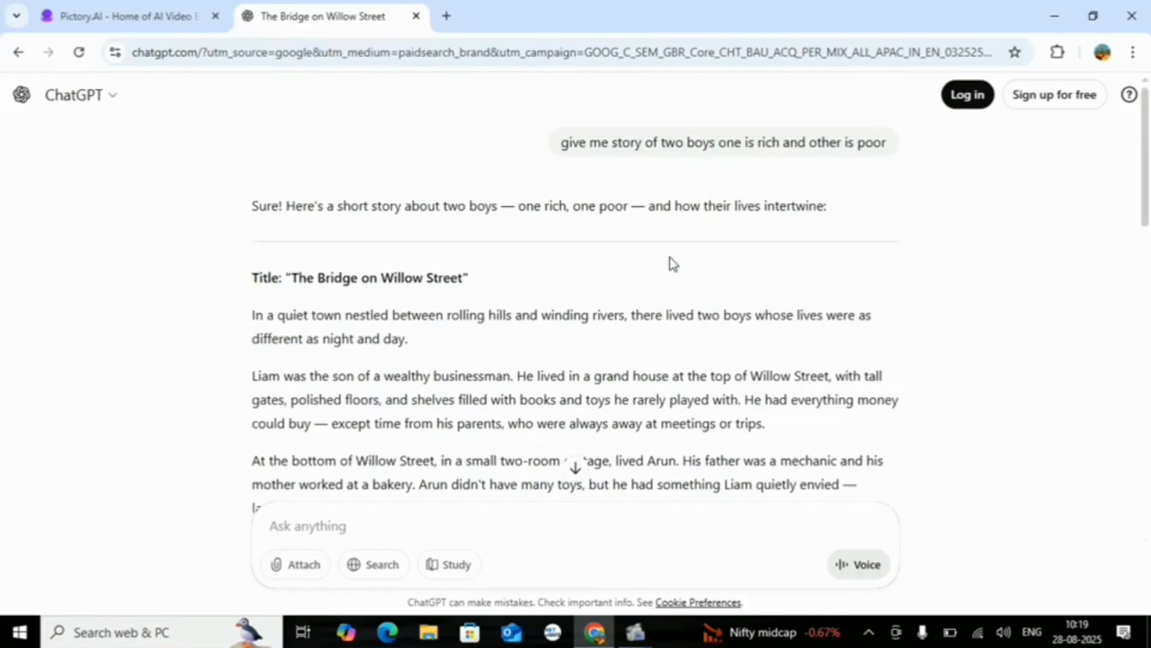
{"action": "left_click", "coordinate": [137, 16]}
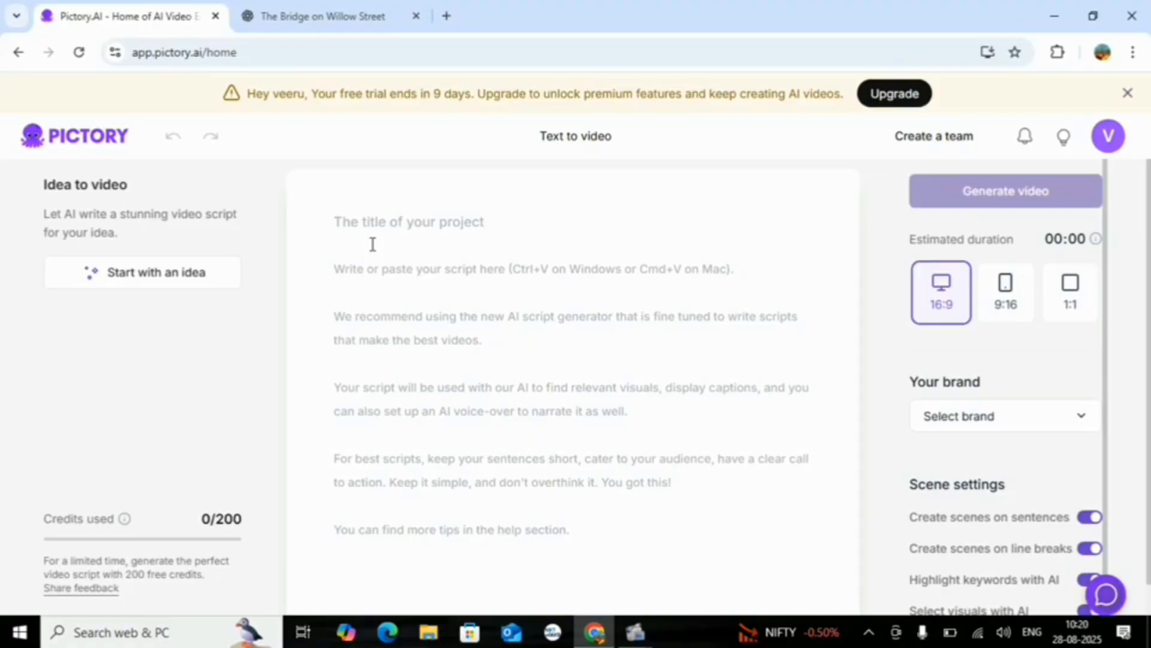
{"action": "key", "text": "ctrl+v"}
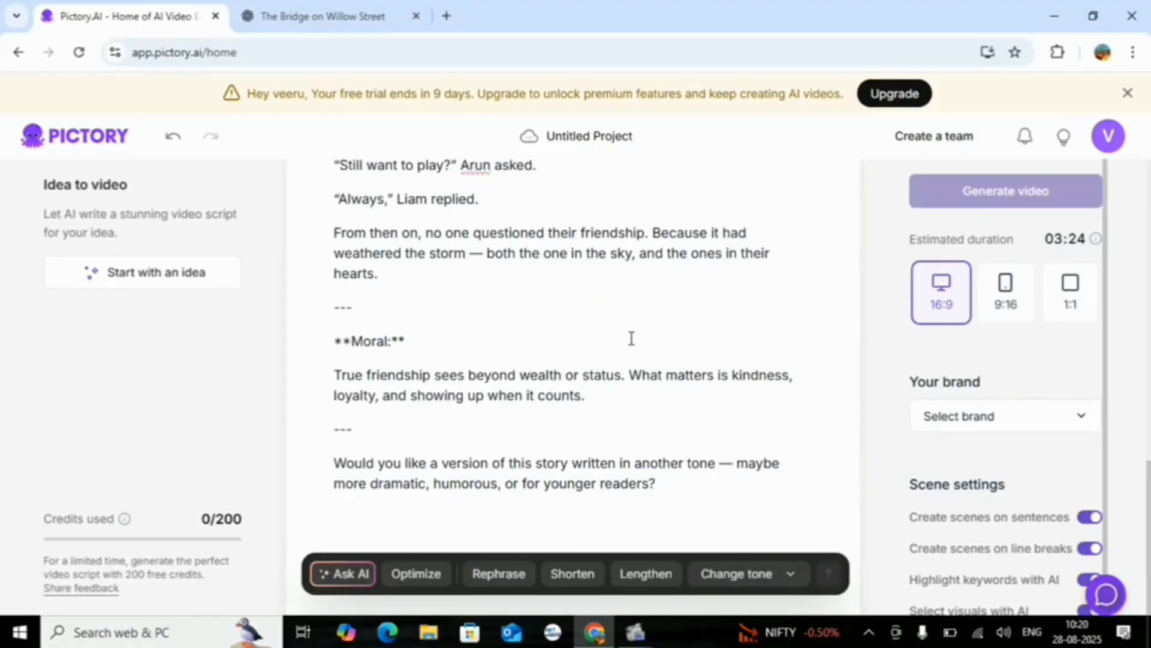
Delete the introductory sentence "Sure! Here's a short story about two boys..." from the start of the script
{"action": "scroll", "coordinate": [631, 337], "scroll_direction": "up", "scroll_amount": 5}
{"action": "scroll", "coordinate": [631, 338], "scroll_direction": "up", "scroll_amount": 5}
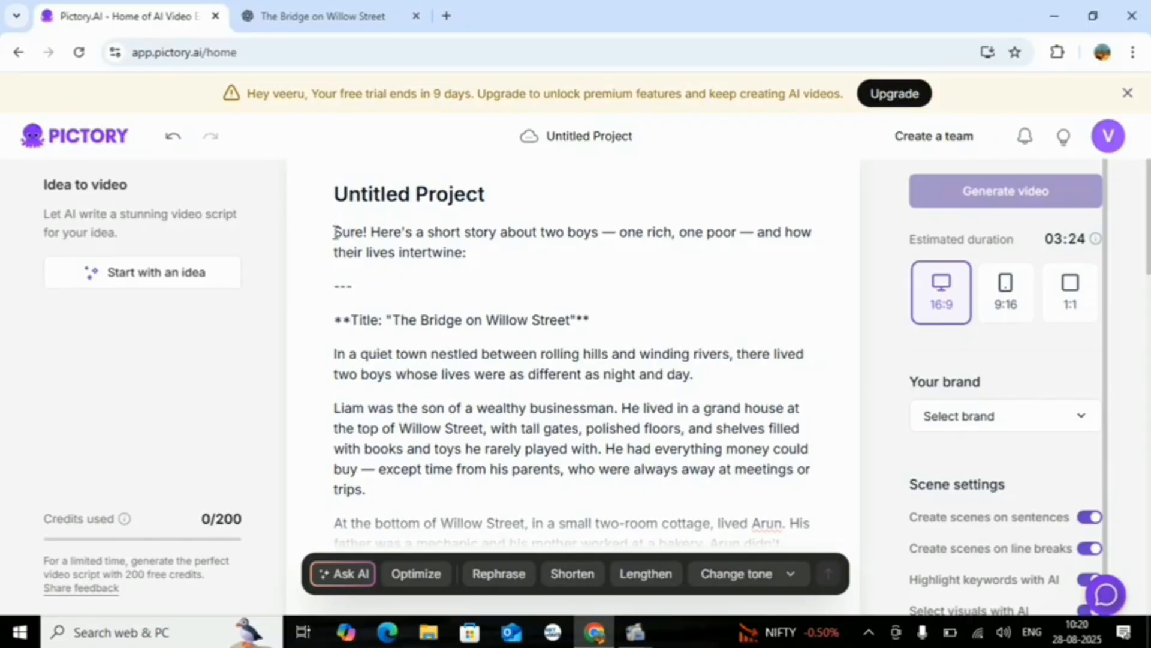
{"action": "left_click_drag", "start_coordinate": [336, 232], "coordinate": [475, 248]}
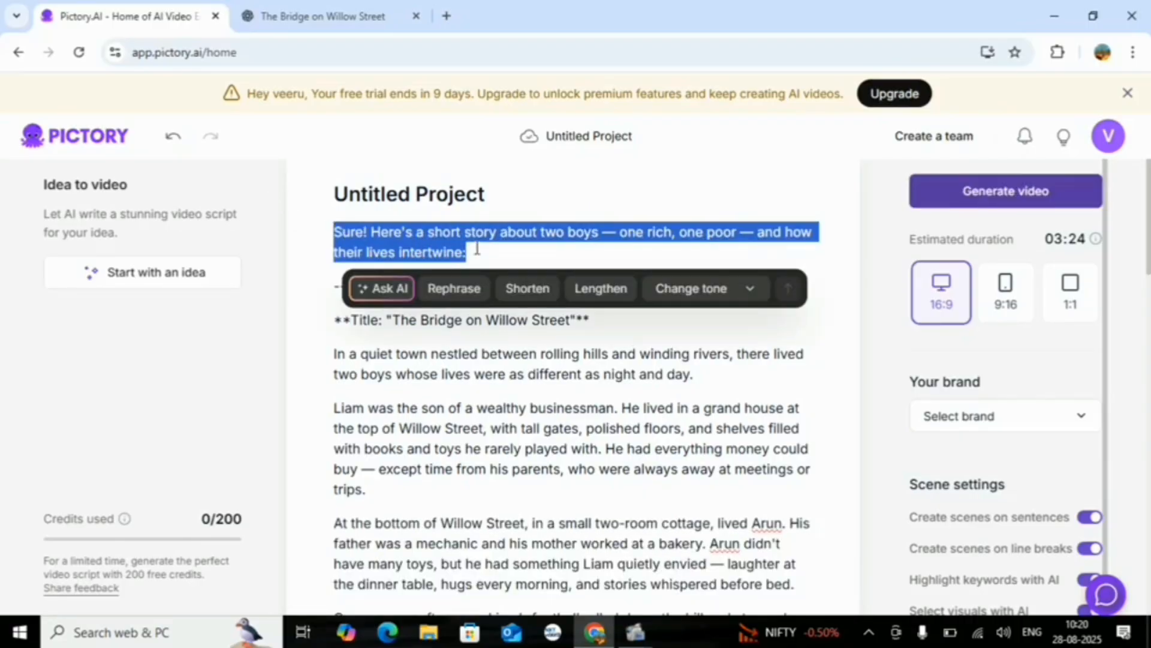
{"action": "key", "text": "BackSpace"}
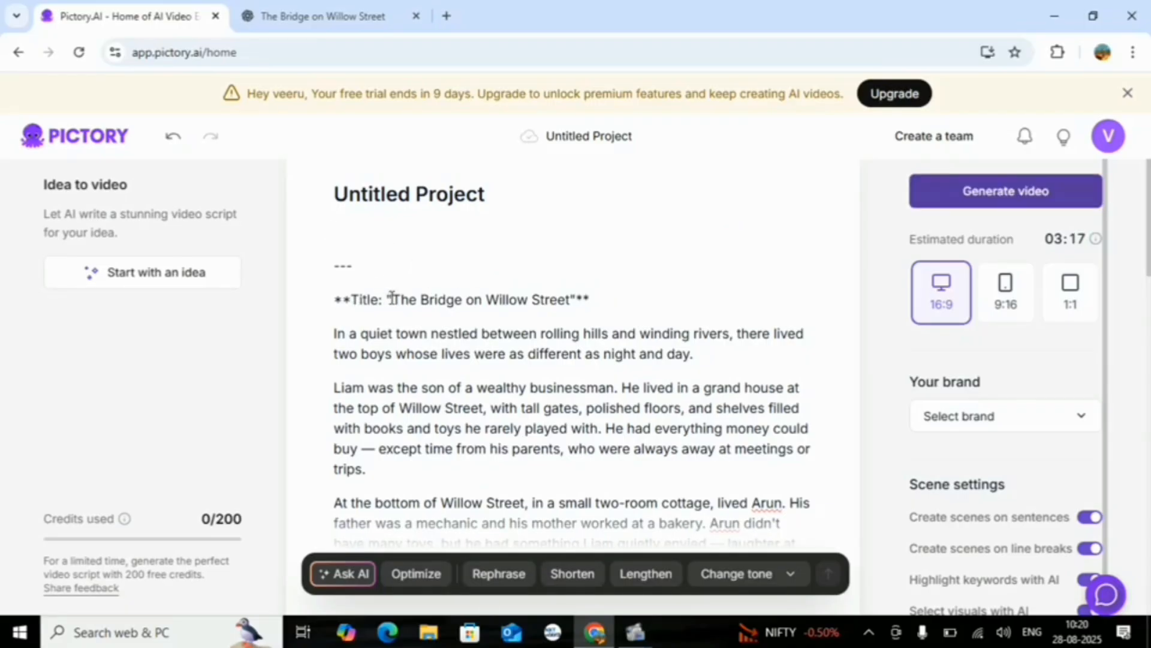
Copy the story title "The Bridge on Willow Street" from the script into the project title
{"action": "left_click_drag", "start_coordinate": [391, 298], "coordinate": [573, 294]}
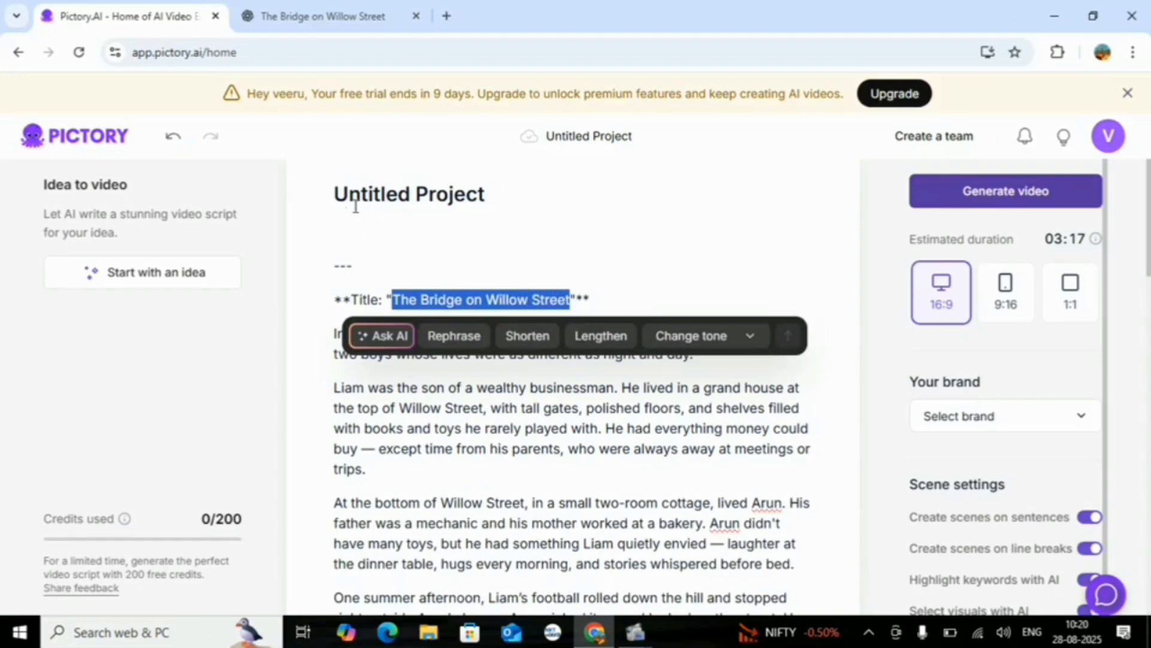
{"action": "left_click", "coordinate": [337, 193]}
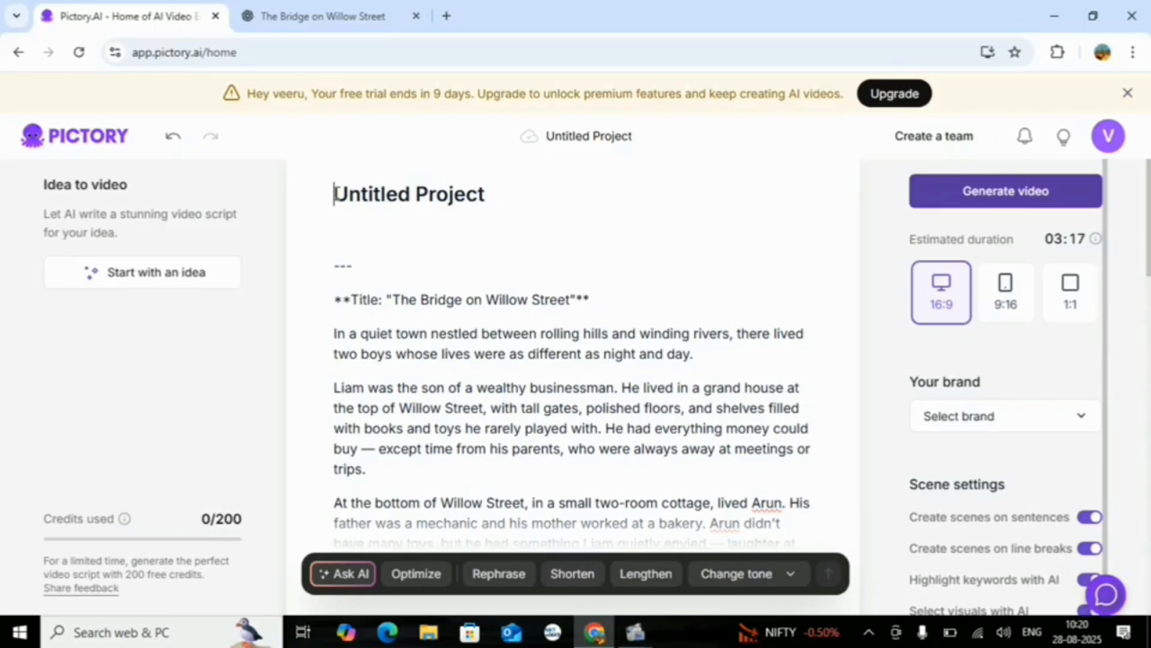
{"action": "key", "text": "ctrl+v"}
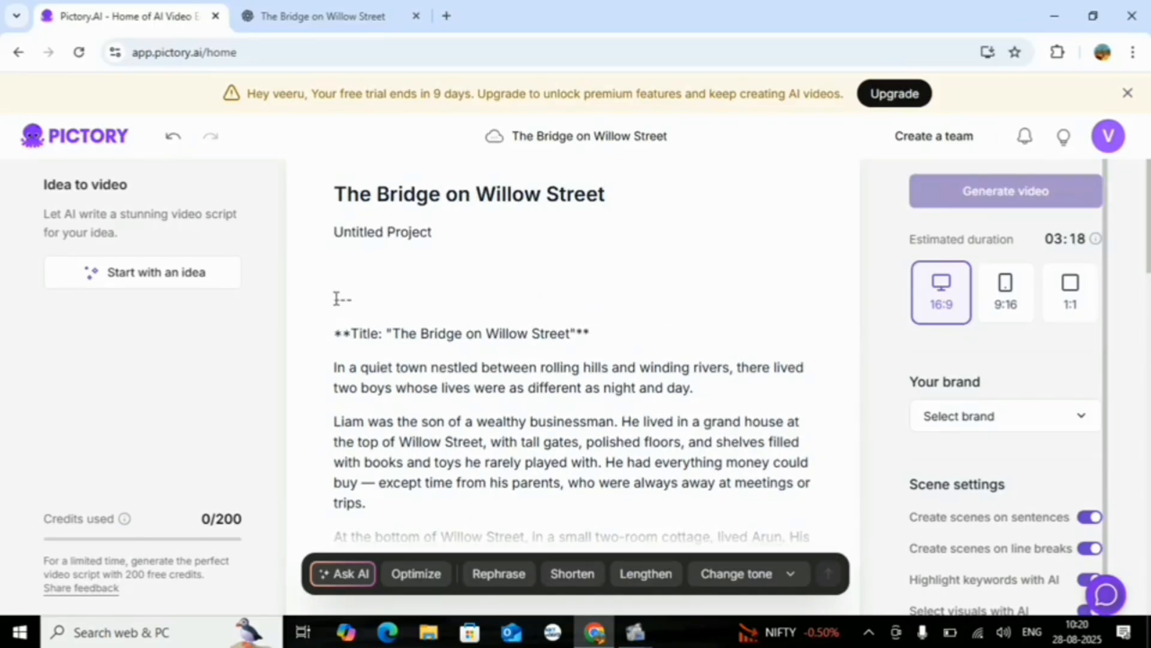
Remove the dashed separator, the duplicate title line, the leftover "Untitled Project" text and the blank lines above the story's first paragraph
{"action": "left_click_drag", "start_coordinate": [336, 299], "coordinate": [601, 327]}
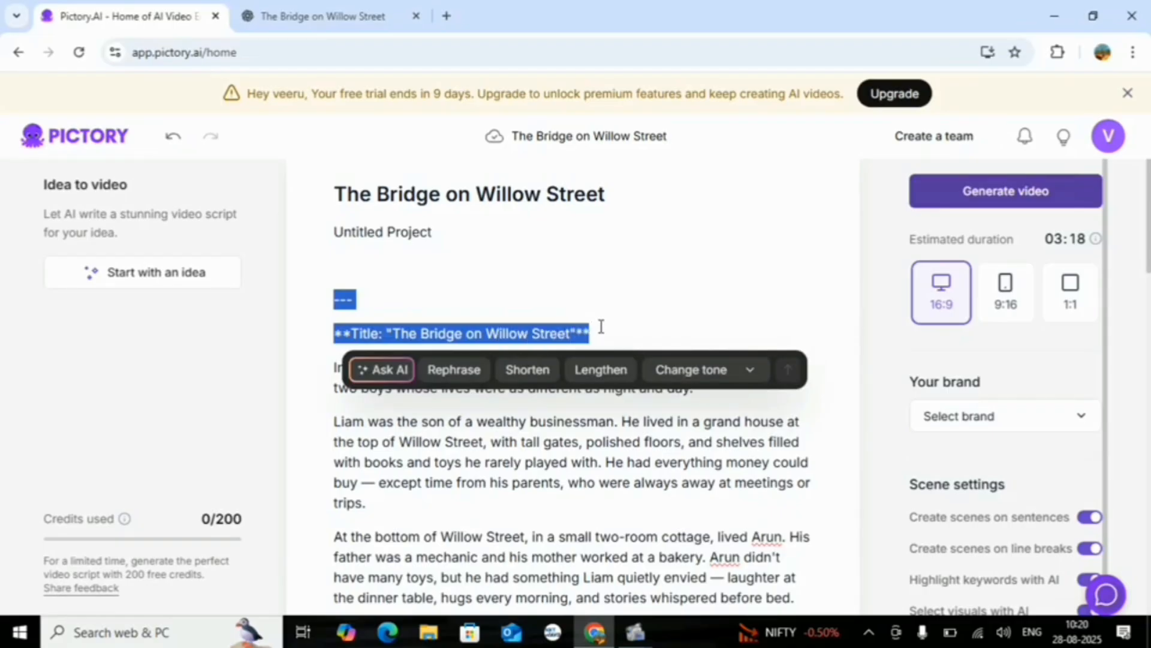
{"action": "key", "text": "BackSpace"}
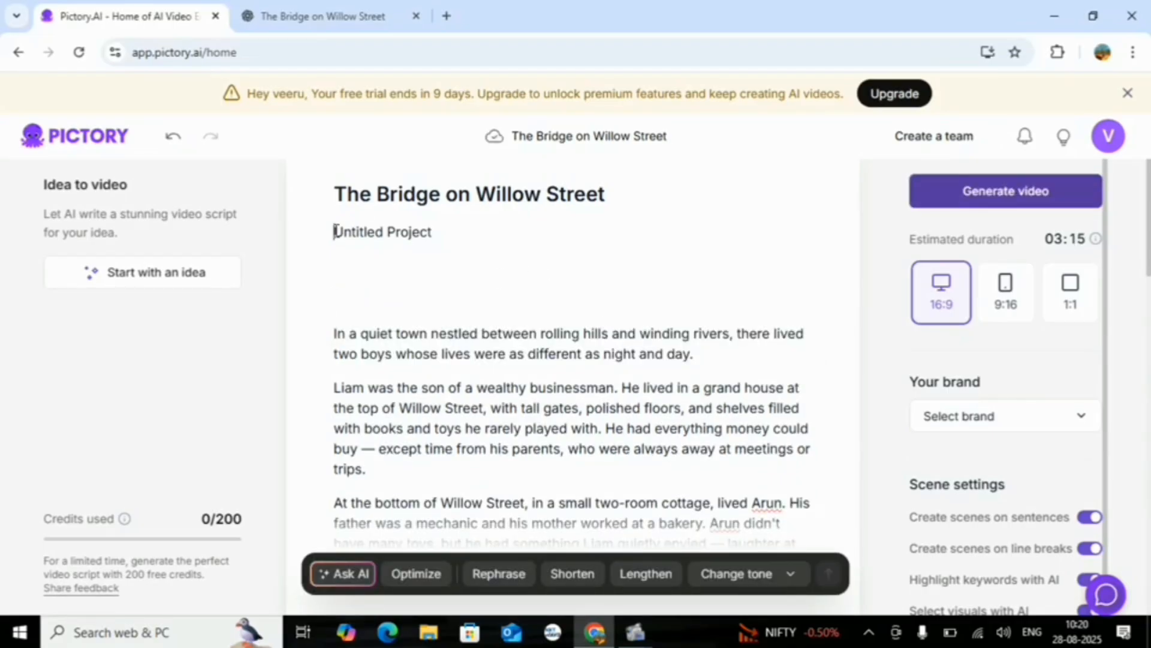
{"action": "key", "text": "Delete"}
{"action": "key", "text": "Delete"}
{"action": "key", "text": "Delete"}
{"action": "key", "text": "Delete"}
{"action": "key", "text": "Delete"}
{"action": "key", "text": "Delete"}
{"action": "key", "text": "Delete"}
{"action": "key", "text": "Delete"}
{"action": "key", "text": "Delete"}
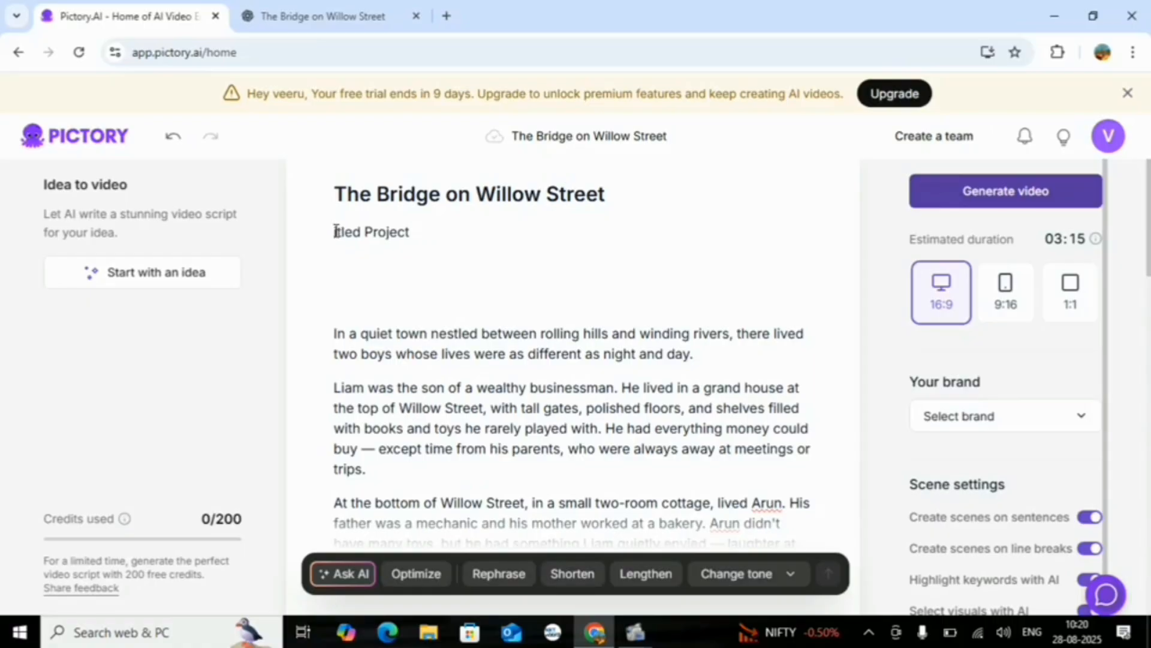
{"action": "key", "text": "Delete"}
{"action": "key", "text": "Delete"}
{"action": "key", "text": "Delete"}
{"action": "key", "text": "Delete"}
{"action": "key", "text": "Delete"}
{"action": "key", "text": "Delete"}
{"action": "key", "text": "Delete"}
{"action": "key", "text": "Delete"}
{"action": "key", "text": "Delete"}
{"action": "key", "text": "Delete"}
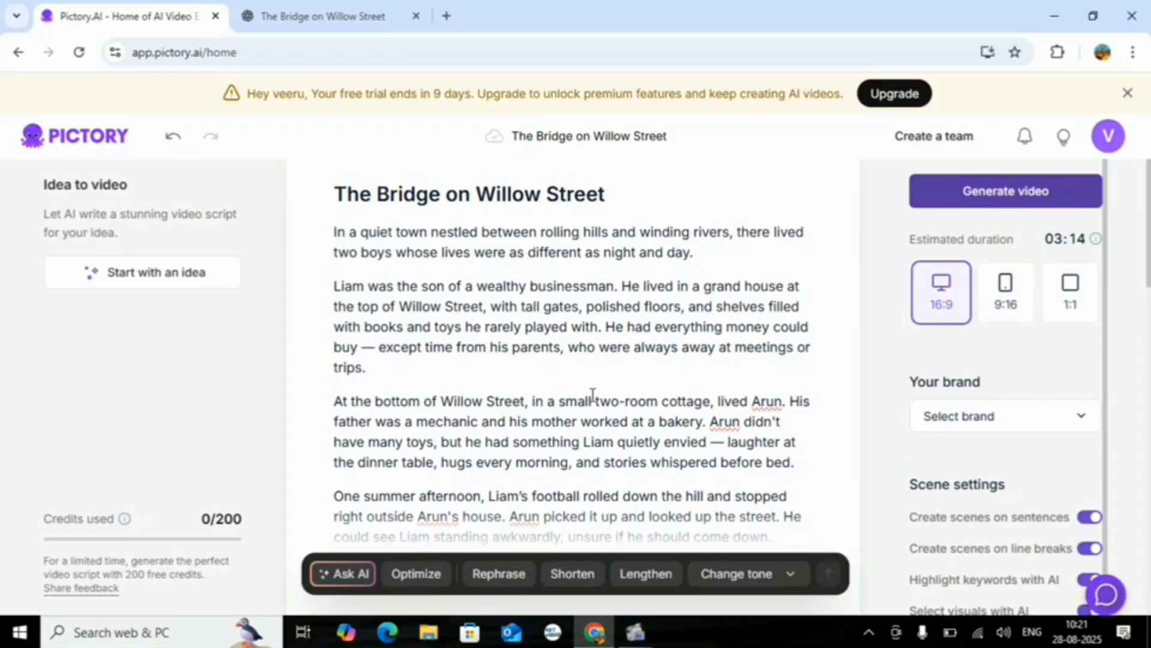
Review the story script and generate the video from it
{"action": "scroll", "coordinate": [591, 397], "scroll_direction": "down", "scroll_amount": 8}
{"action": "scroll", "coordinate": [592, 395], "scroll_direction": "up", "scroll_amount": 3}
{"action": "scroll", "coordinate": [593, 396], "scroll_direction": "up", "scroll_amount": 4}
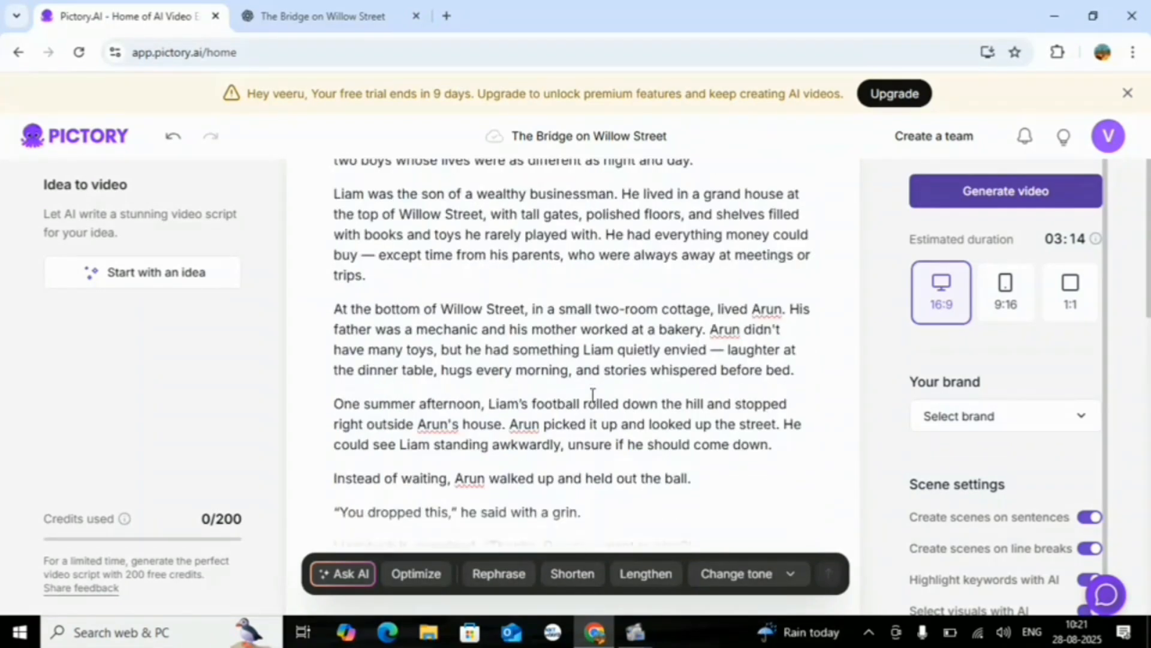
{"action": "scroll", "coordinate": [592, 396], "scroll_direction": "up", "scroll_amount": 2}
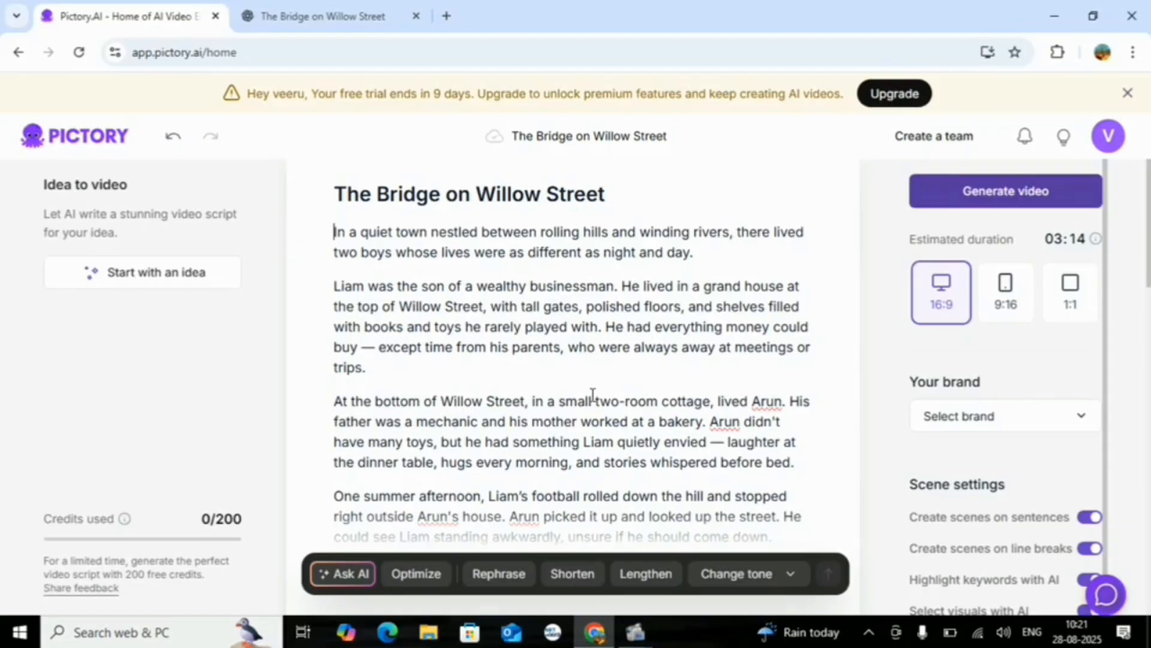
{"action": "scroll", "coordinate": [630, 322], "scroll_direction": "down", "scroll_amount": 15}
{"action": "scroll", "coordinate": [631, 322], "scroll_direction": "up", "scroll_amount": 15}
{"action": "scroll", "coordinate": [605, 463], "scroll_direction": "down", "scroll_amount": 10}
{"action": "scroll", "coordinate": [605, 463], "scroll_direction": "up", "scroll_amount": 10}
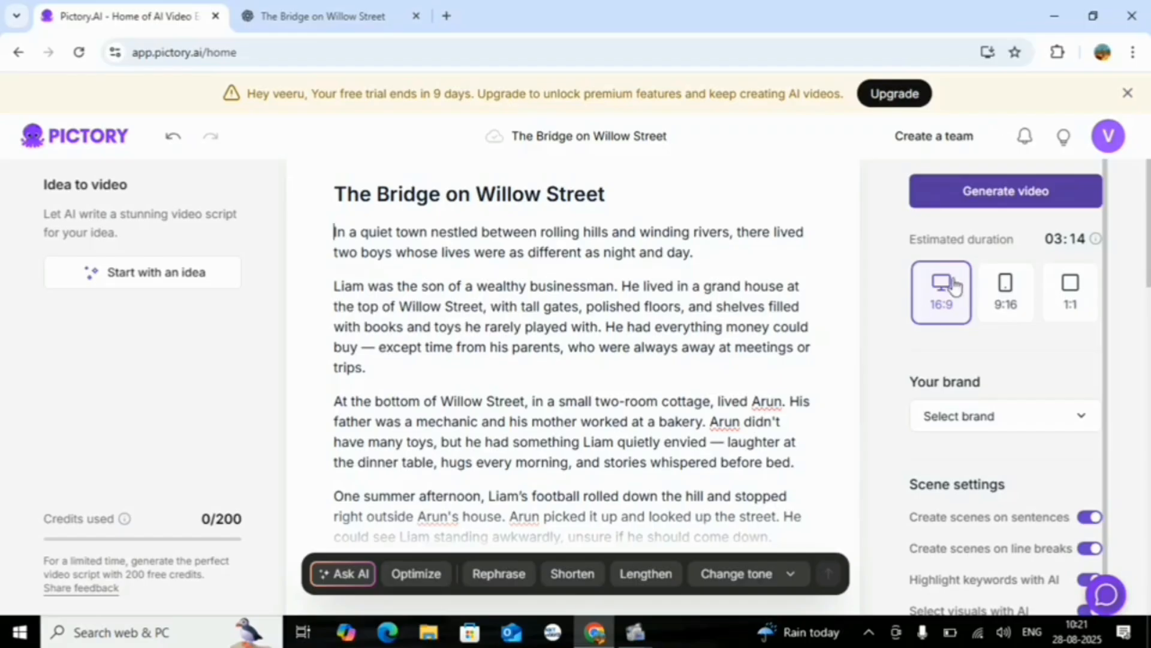
{"action": "left_click", "coordinate": [1001, 193]}
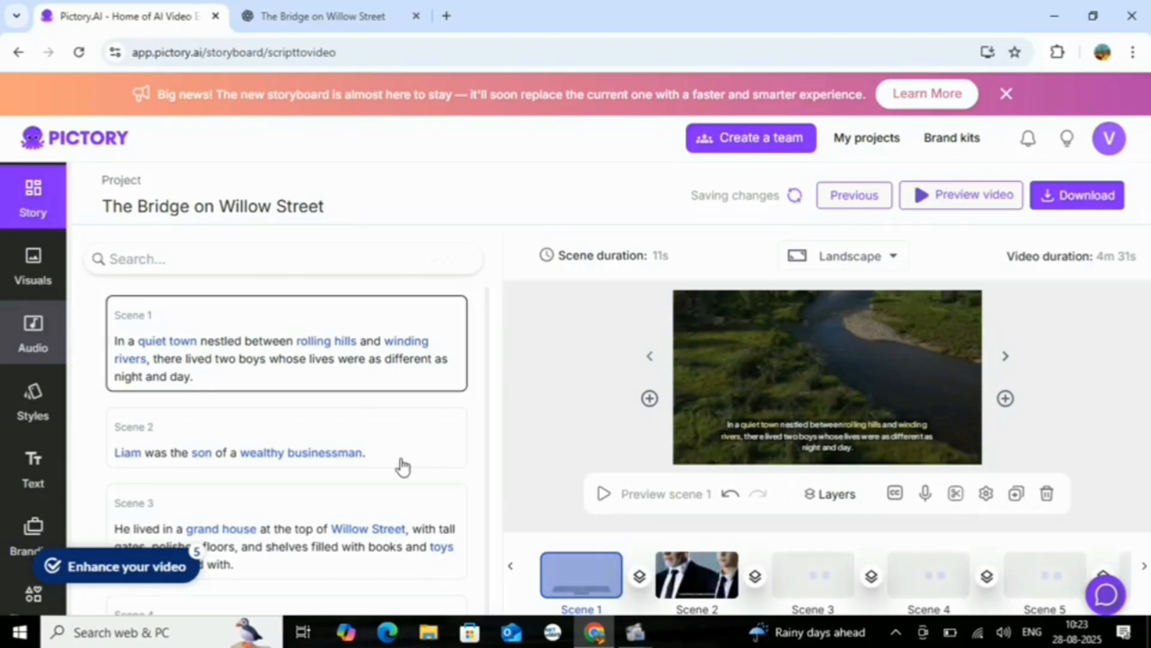
Sample the premium English voiceovers, and generate and apply the male voice Aakash to the video
{"action": "left_click", "coordinate": [30, 345]}
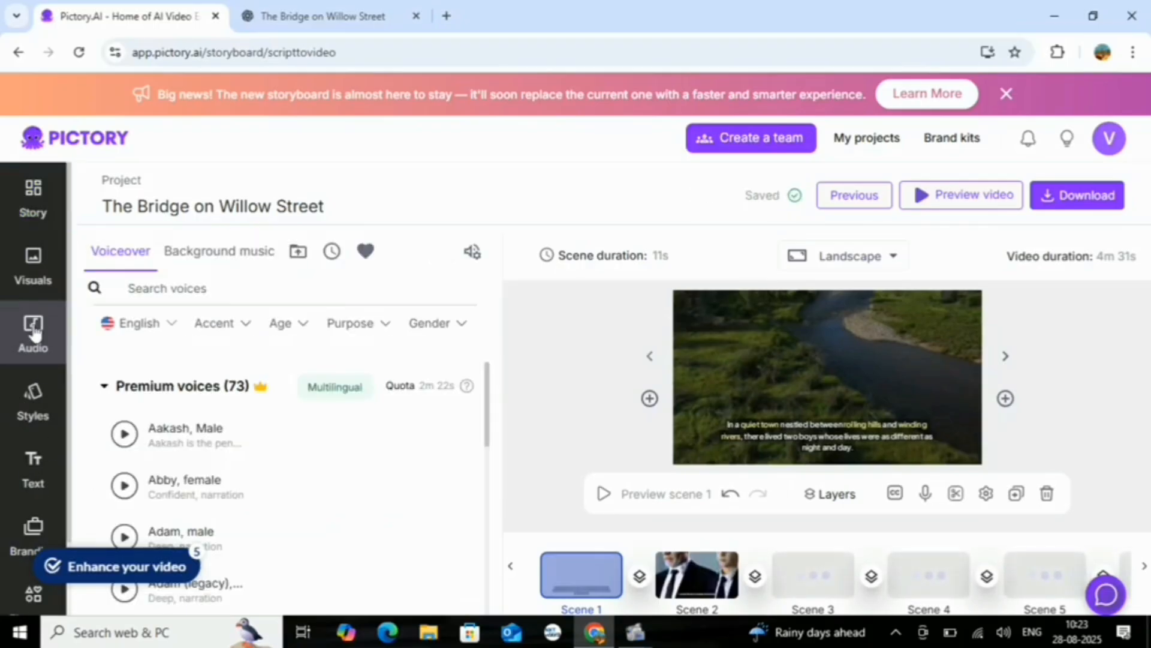
{"action": "mouse_move", "coordinate": [352, 460]}
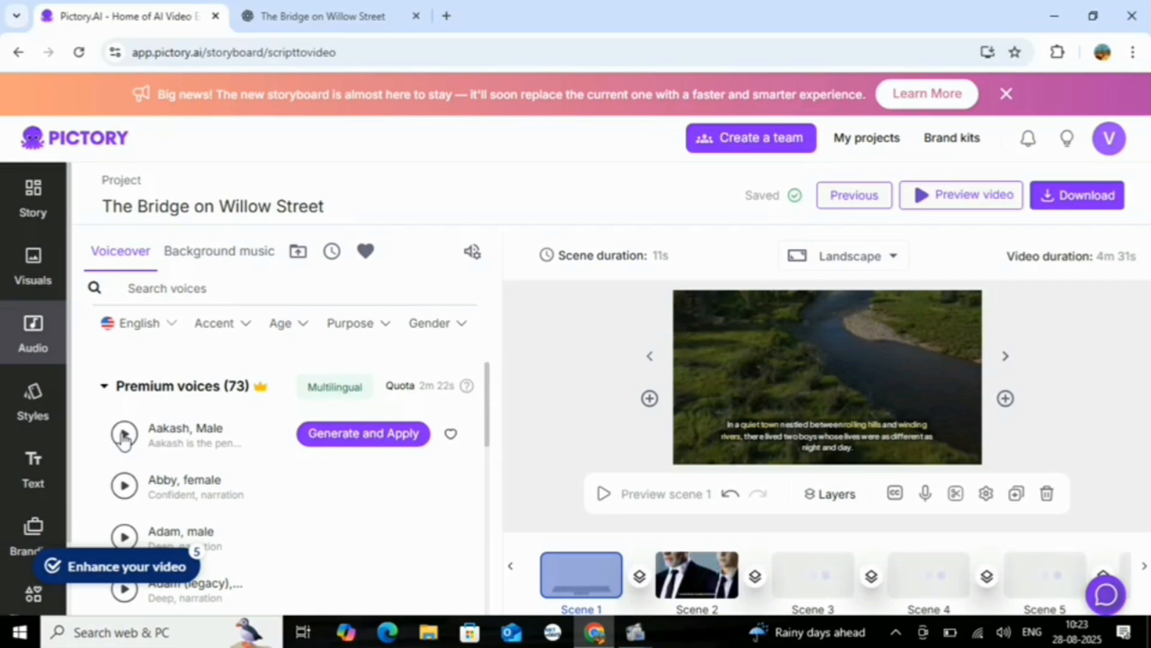
{"action": "left_click", "coordinate": [124, 488]}
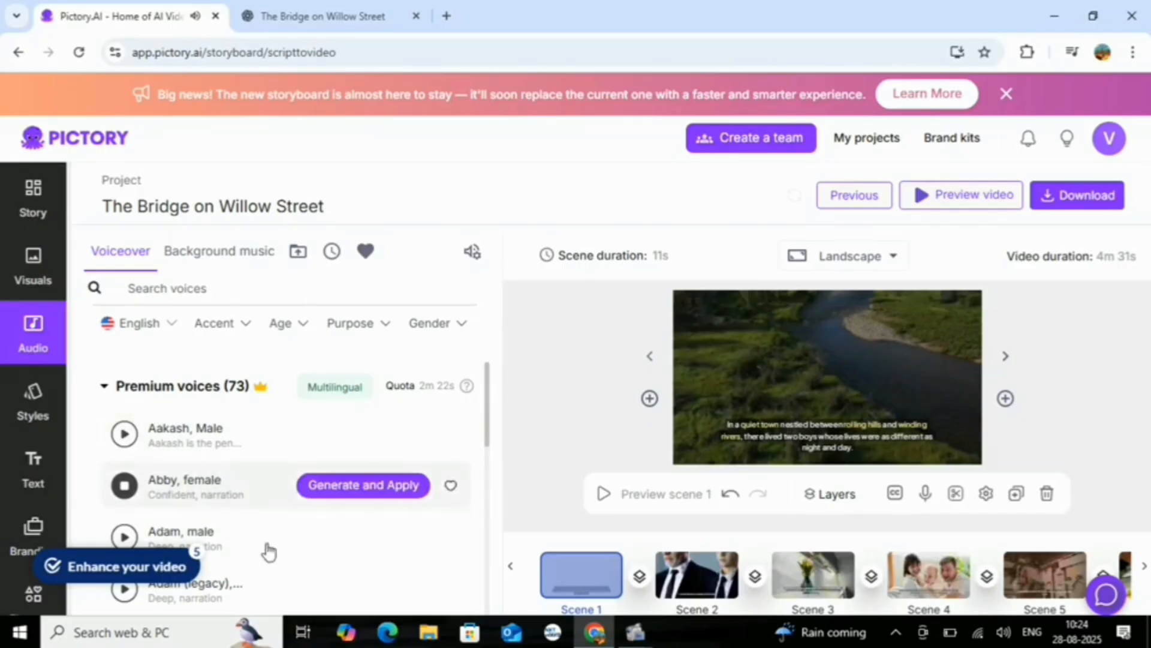
{"action": "left_click", "coordinate": [125, 435]}
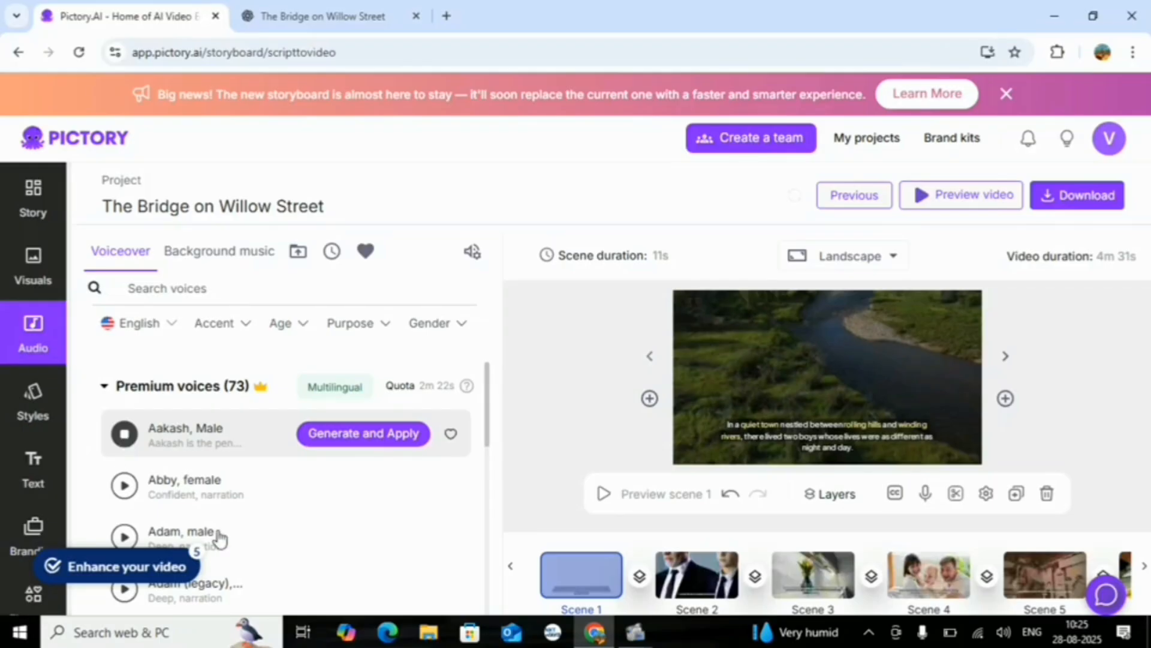
{"action": "left_click", "coordinate": [374, 438]}
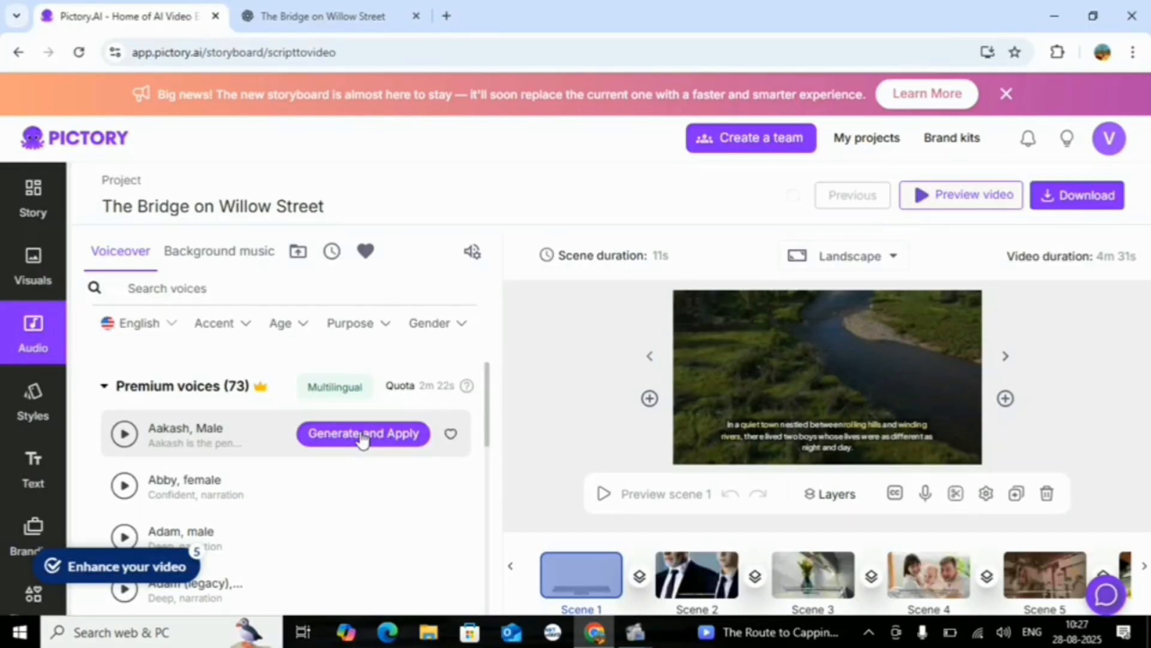
{"action": "scroll", "coordinate": [251, 393], "scroll_direction": "down", "scroll_amount": 3}
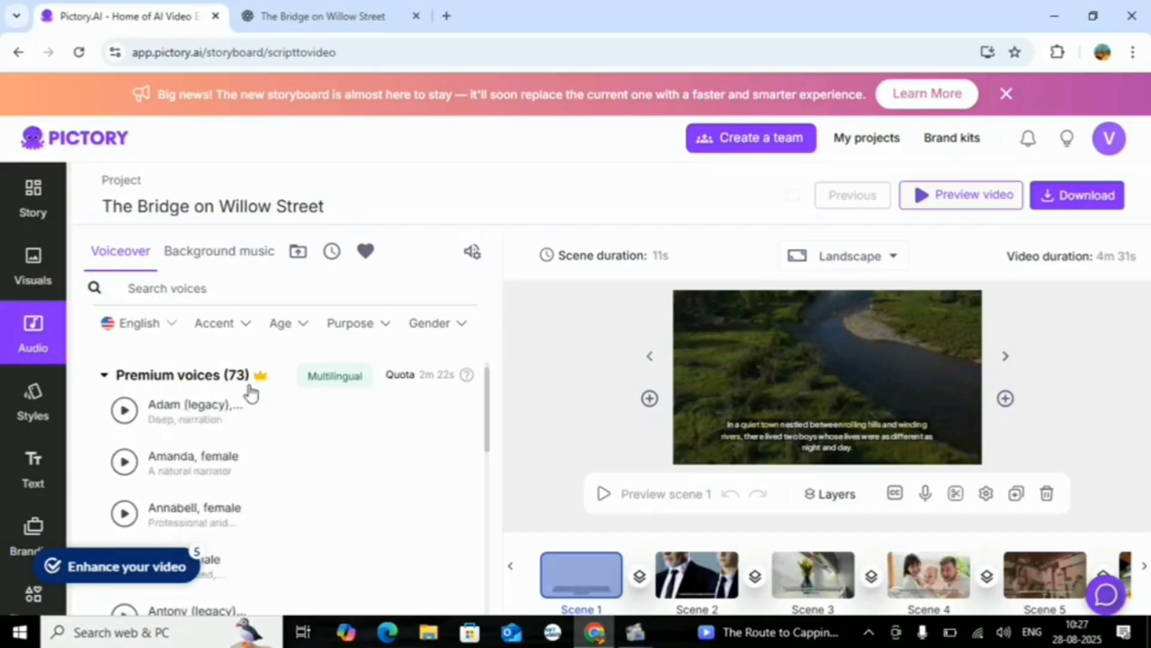
{"action": "scroll", "coordinate": [251, 393], "scroll_direction": "up", "scroll_amount": 3}
{"action": "mouse_move", "coordinate": [330, 454]}
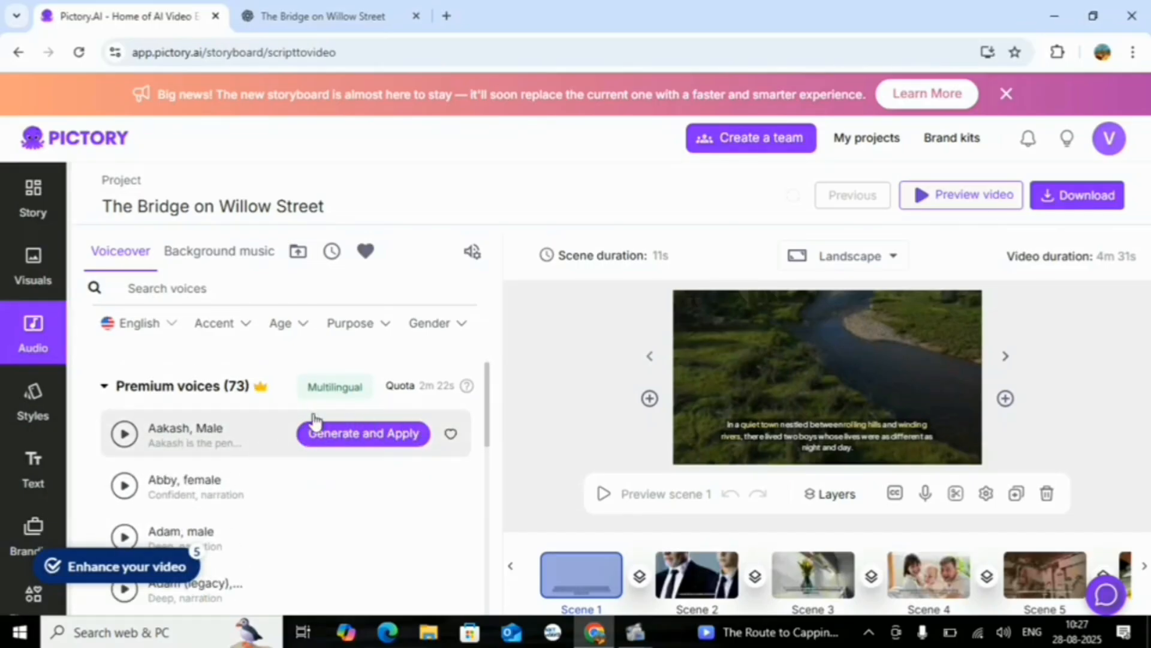
{"action": "mouse_move", "coordinate": [268, 459]}
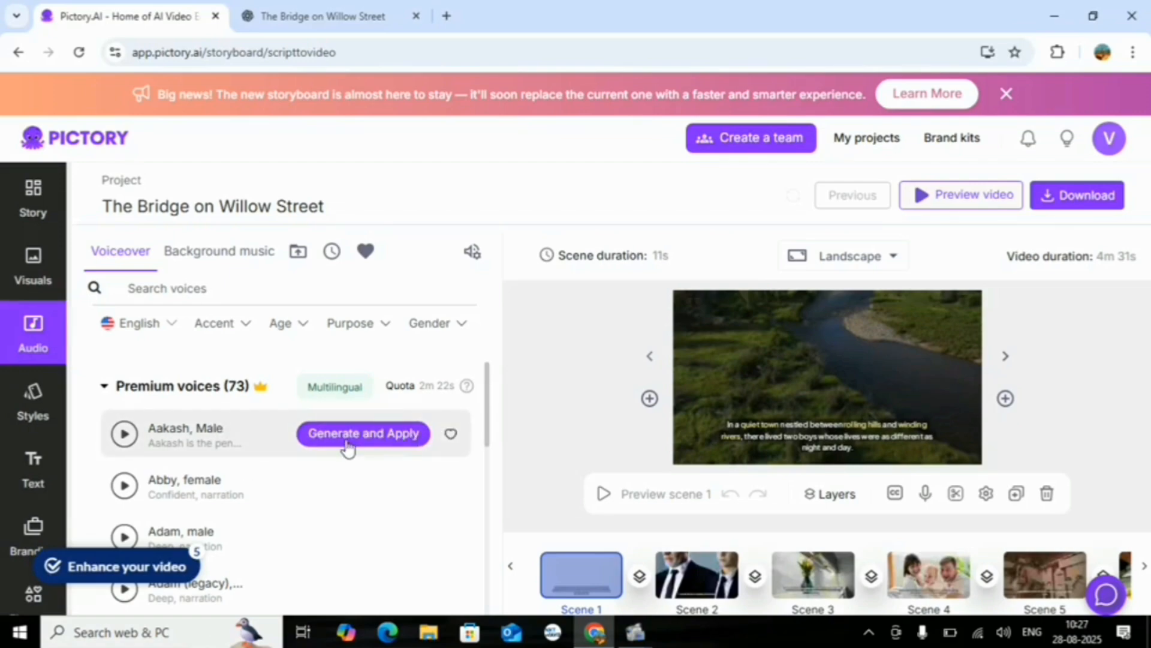
Apply the Amber text style from the styles library to the caption of scene 1
{"action": "left_click", "coordinate": [31, 410]}
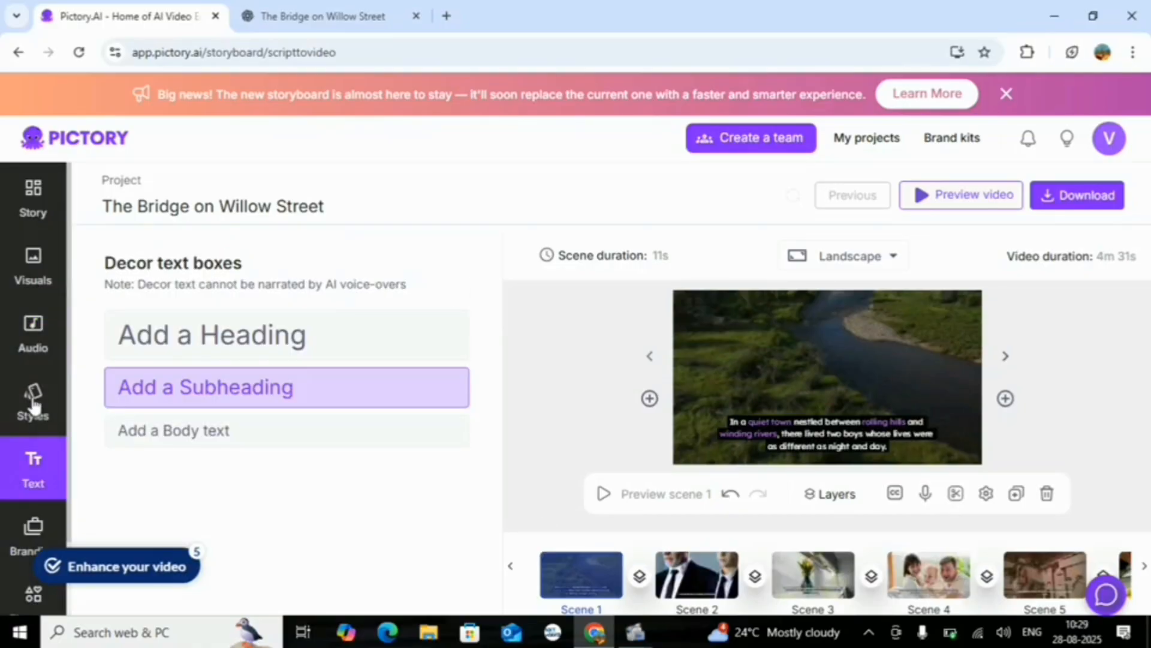
{"action": "left_click", "coordinate": [34, 406]}
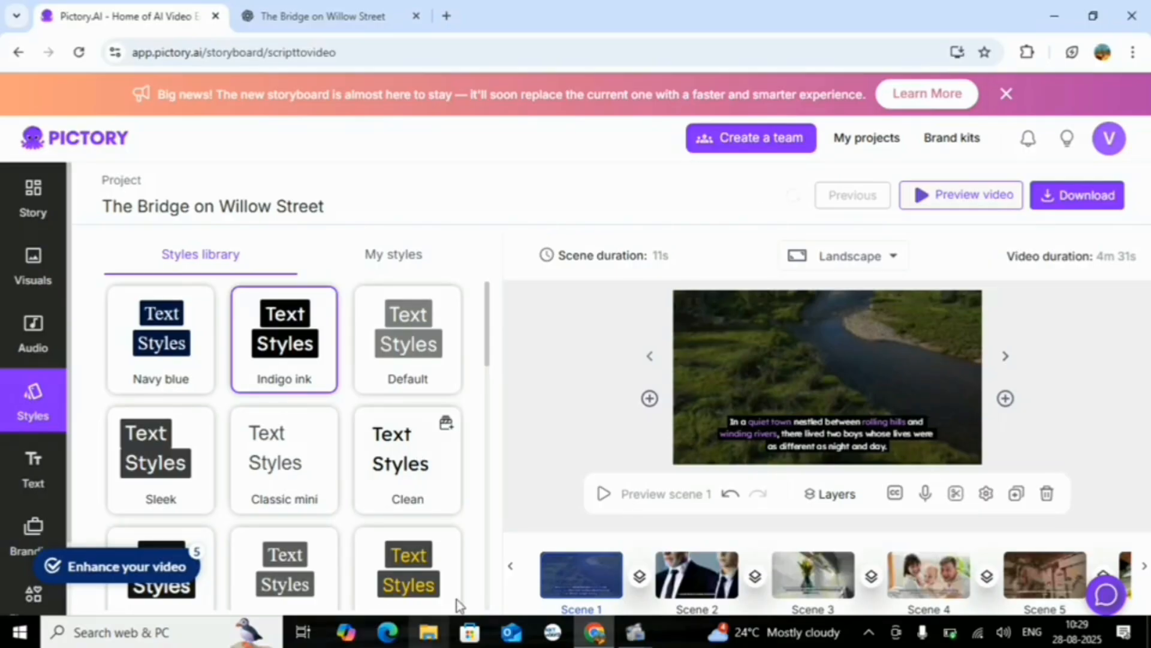
{"action": "scroll", "coordinate": [456, 599], "scroll_direction": "down", "scroll_amount": 5}
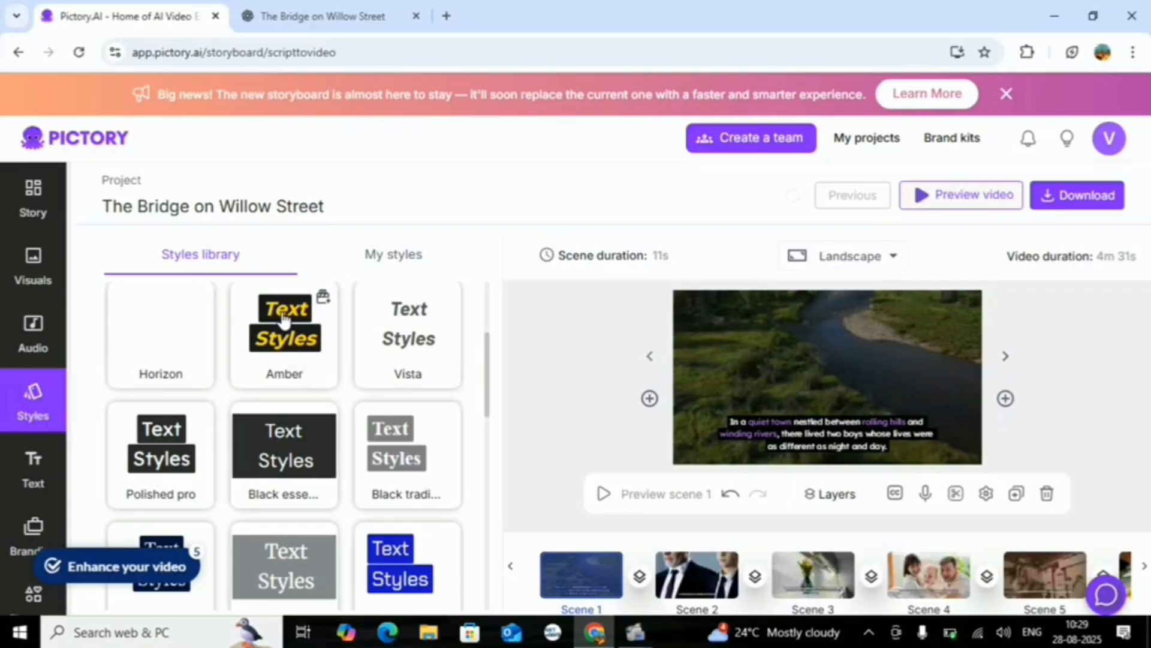
{"action": "left_click", "coordinate": [292, 339]}
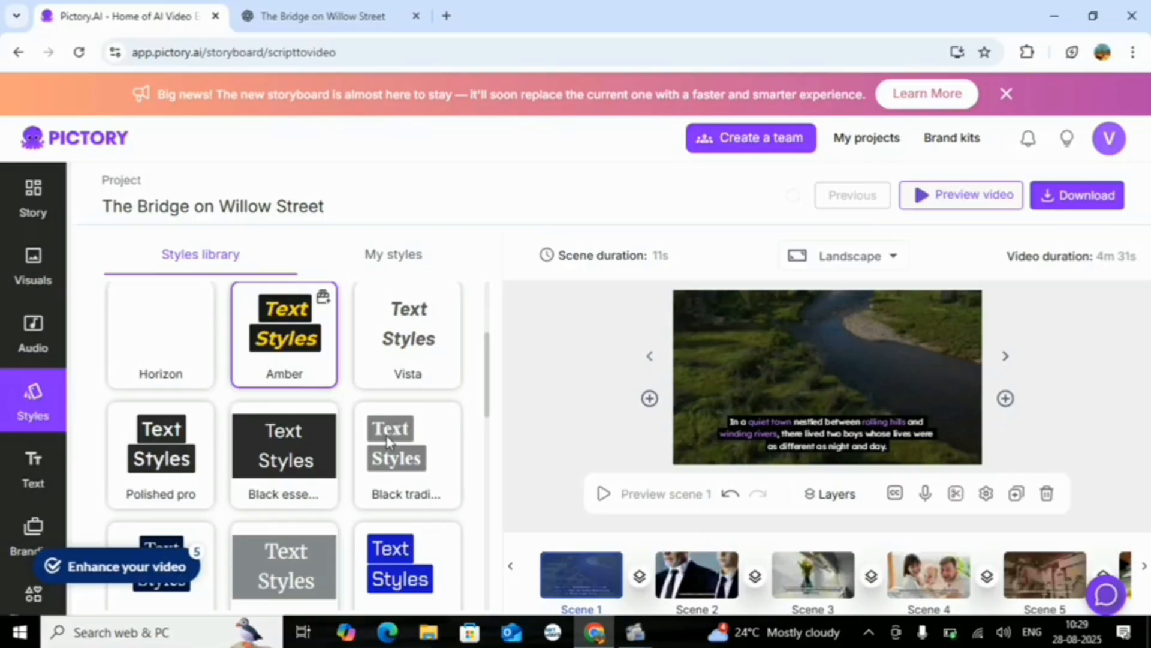
{"action": "scroll", "coordinate": [360, 552], "scroll_direction": "down", "scroll_amount": 5}
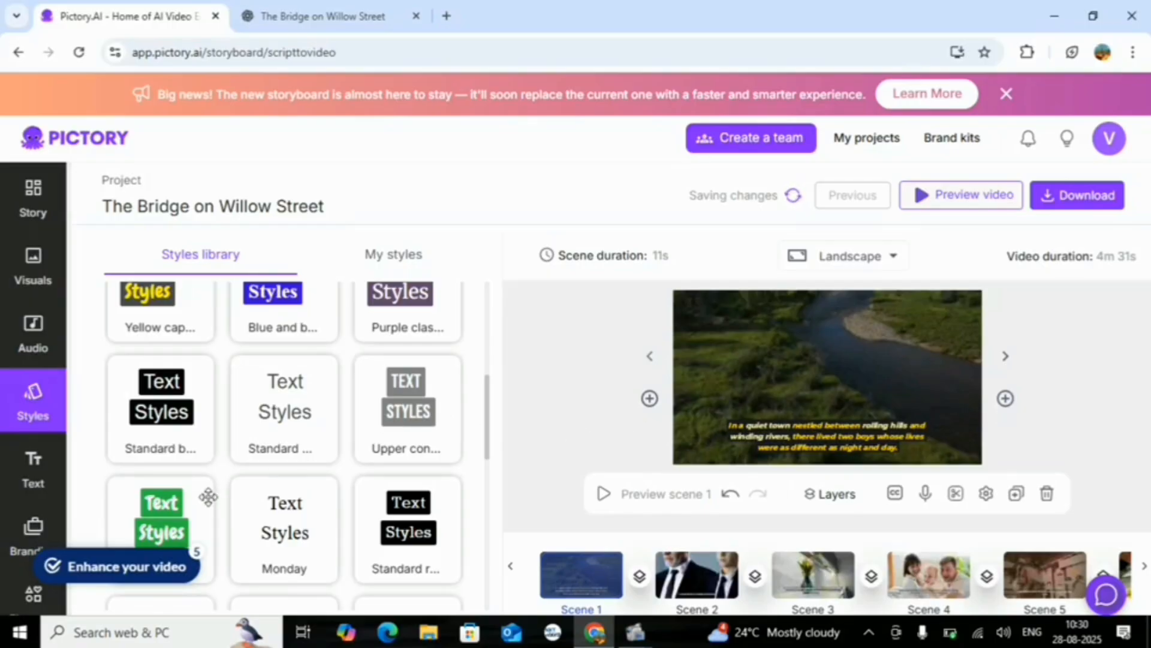
{"action": "scroll", "coordinate": [207, 503], "scroll_direction": "down", "scroll_amount": 5}
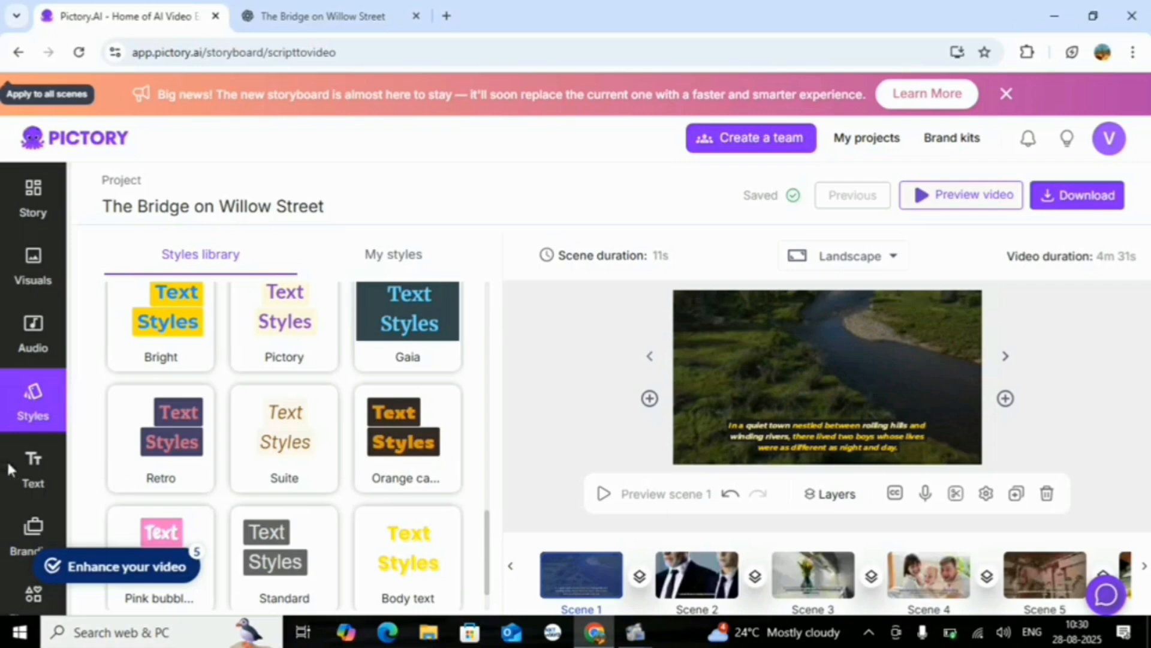
Look over the decor text box types and the Brand Hub options for the project
{"action": "left_click", "coordinate": [34, 487]}
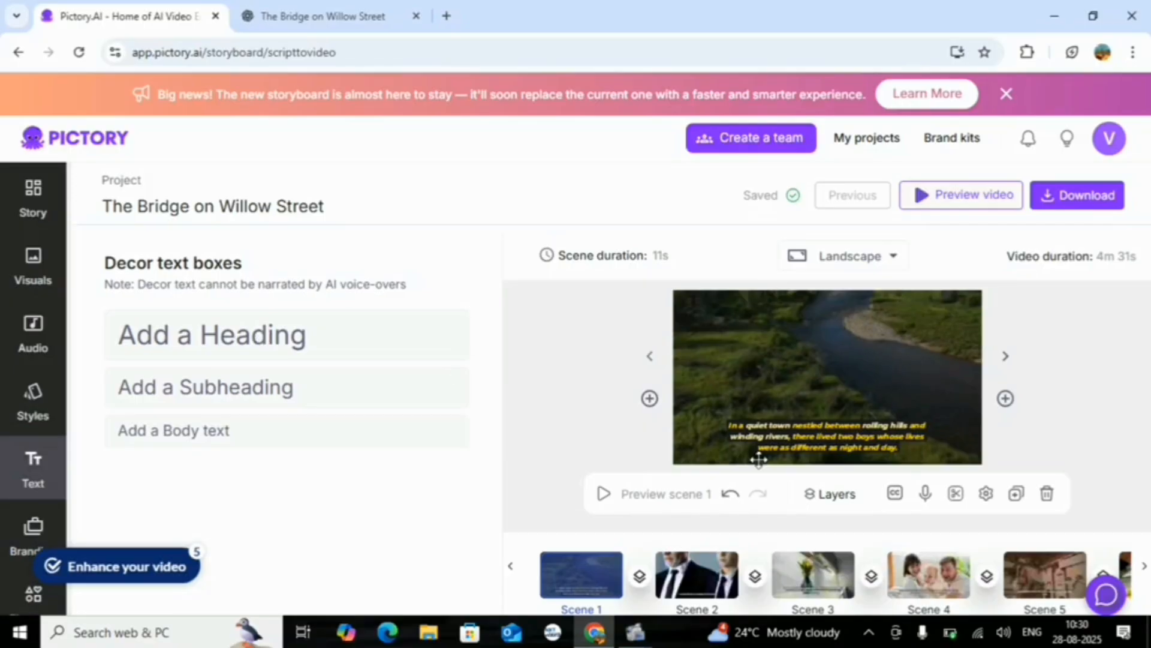
{"action": "left_click", "coordinate": [759, 460]}
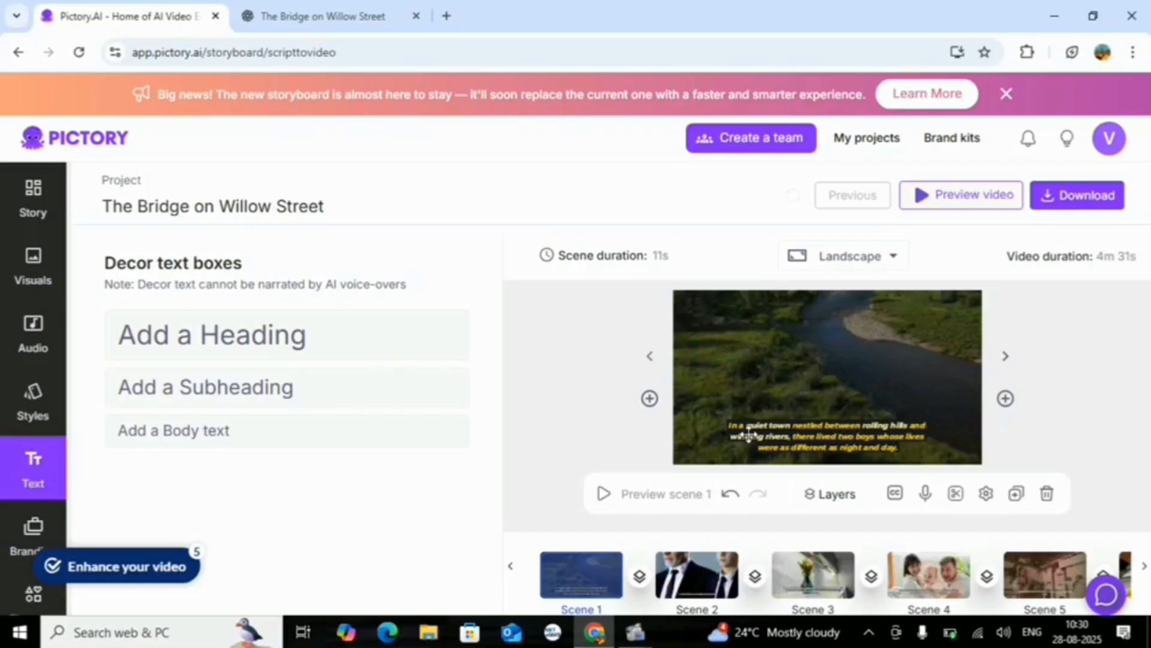
{"action": "scroll", "coordinate": [72, 418], "scroll_direction": "down", "scroll_amount": 1}
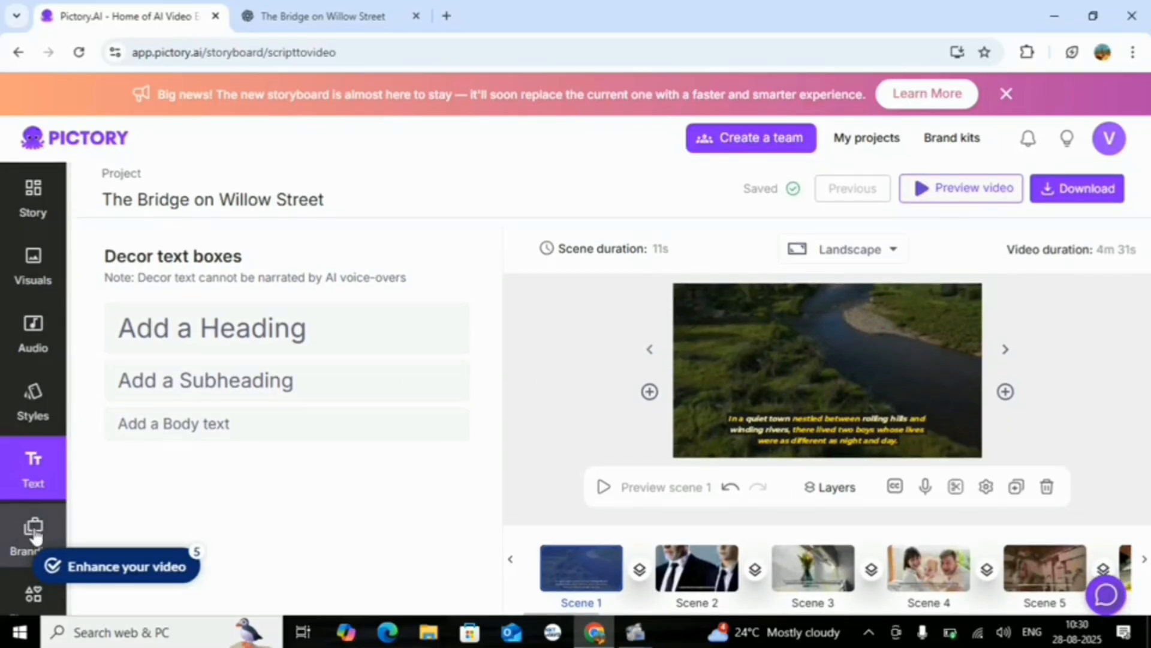
{"action": "left_click", "coordinate": [36, 536]}
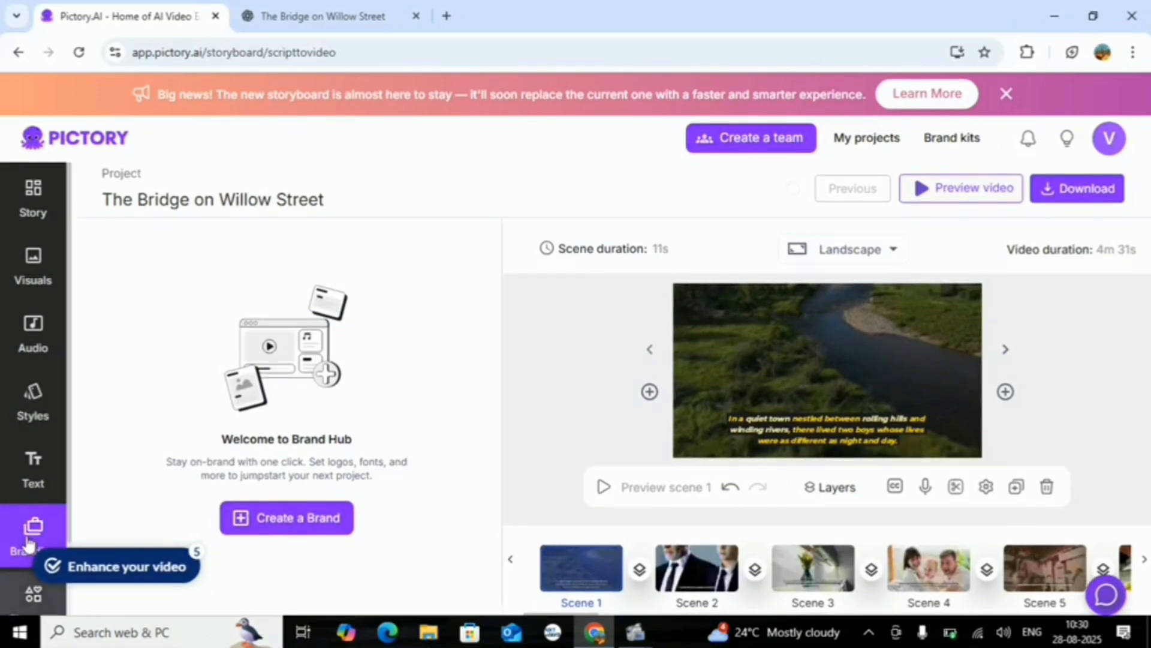
{"action": "scroll", "coordinate": [31, 522], "scroll_direction": "down", "scroll_amount": 2}
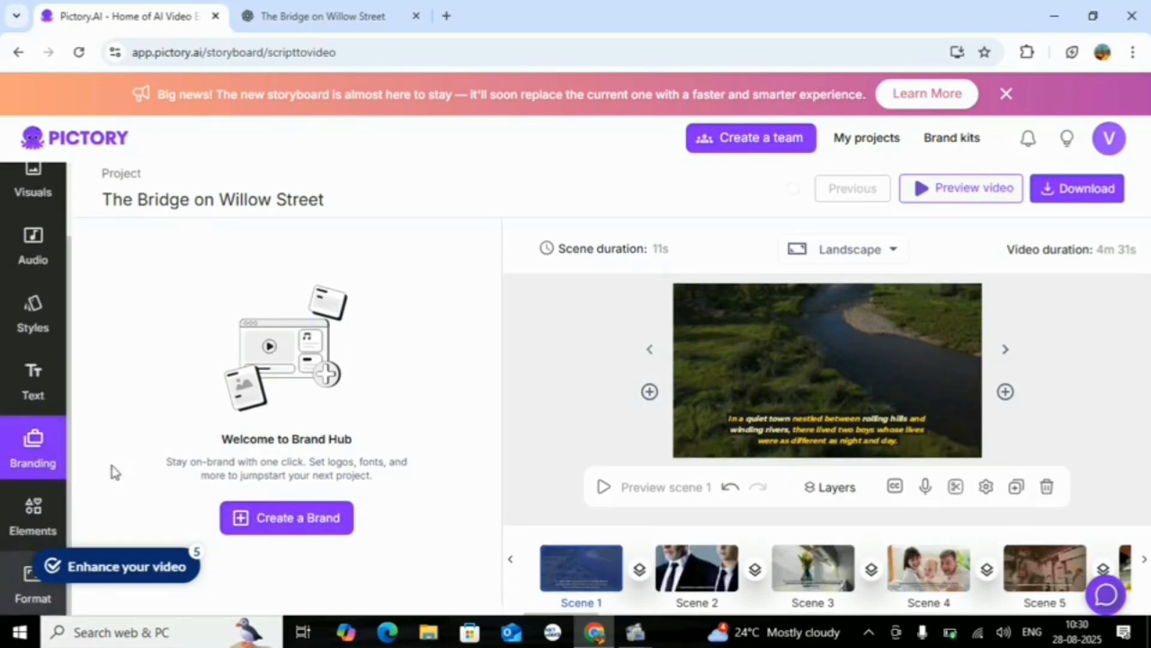
Browse the featured basic shapes and graphic elements available for the scenes
{"action": "left_click", "coordinate": [36, 517]}
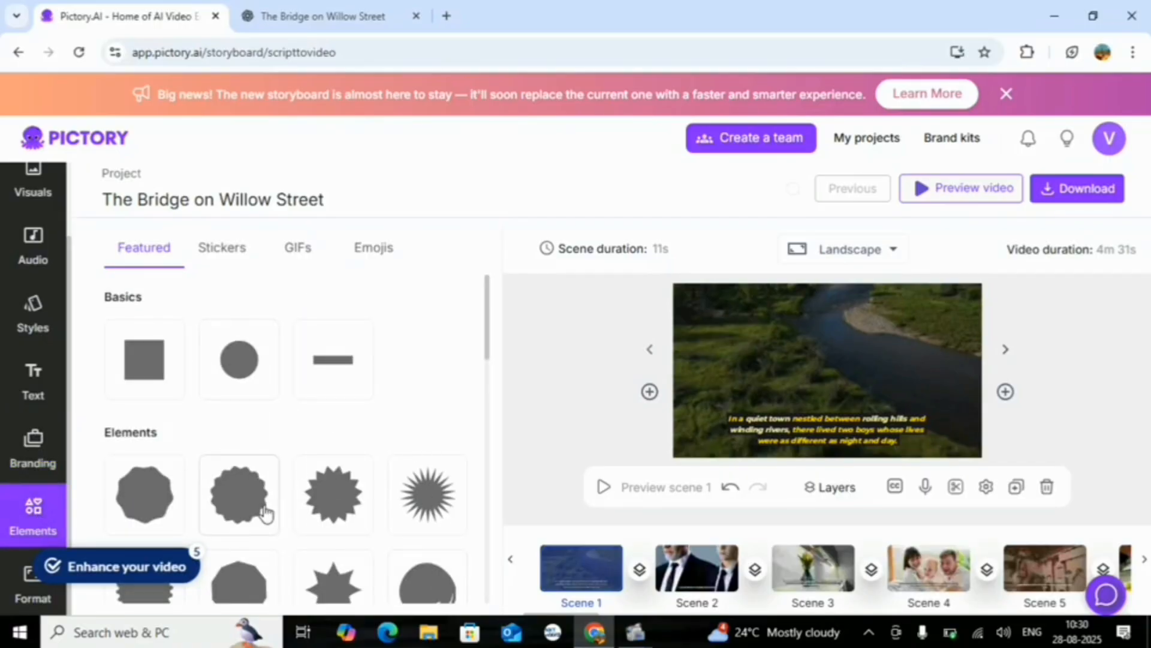
{"action": "scroll", "coordinate": [264, 512], "scroll_direction": "down", "scroll_amount": 5}
{"action": "scroll", "coordinate": [264, 512], "scroll_direction": "down", "scroll_amount": 3}
{"action": "scroll", "coordinate": [265, 514], "scroll_direction": "up", "scroll_amount": 6}
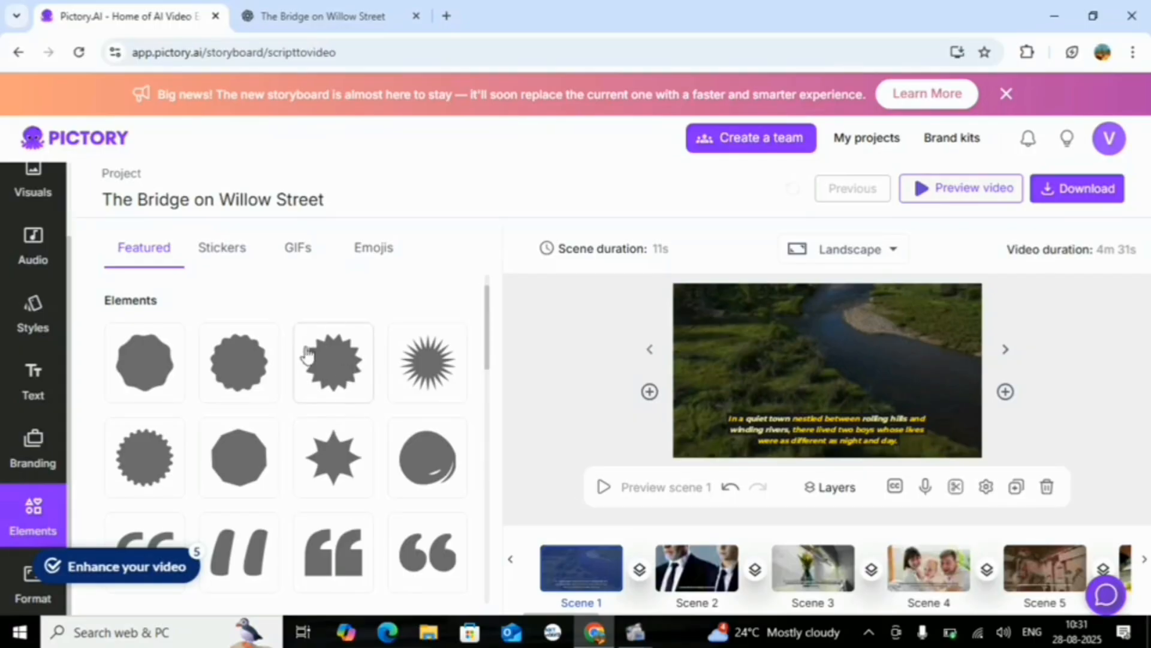
{"action": "scroll", "coordinate": [326, 470], "scroll_direction": "up", "scroll_amount": 2}
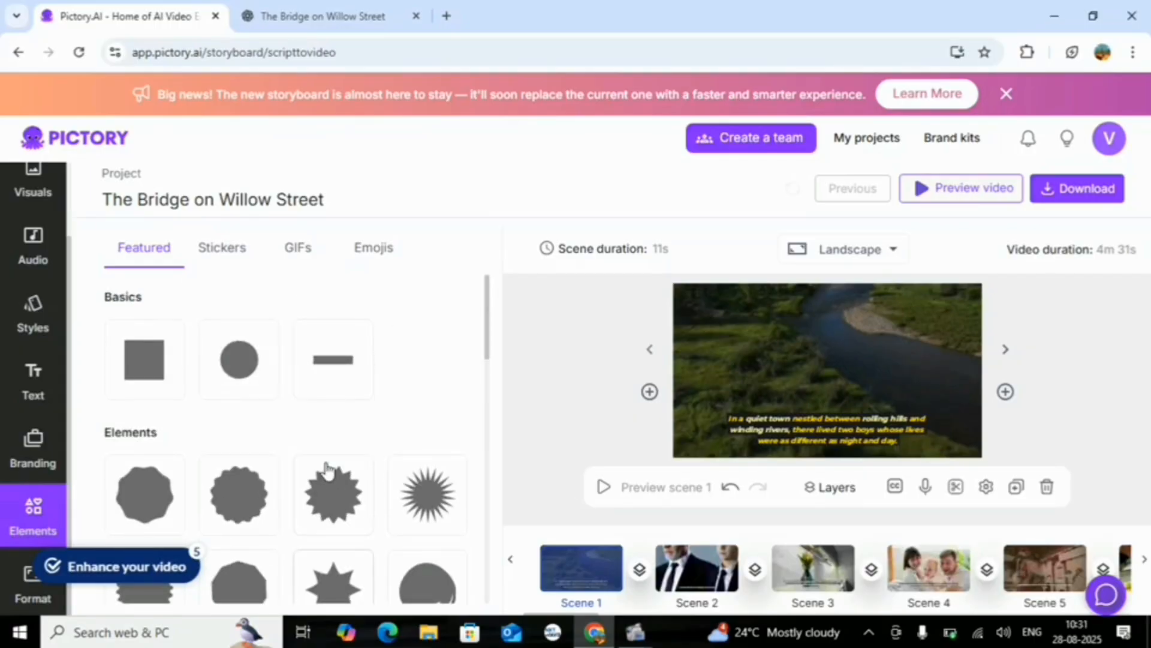
{"action": "scroll", "coordinate": [326, 470], "scroll_direction": "down", "scroll_amount": 8}
{"action": "scroll", "coordinate": [201, 527], "scroll_direction": "down", "scroll_amount": 10}
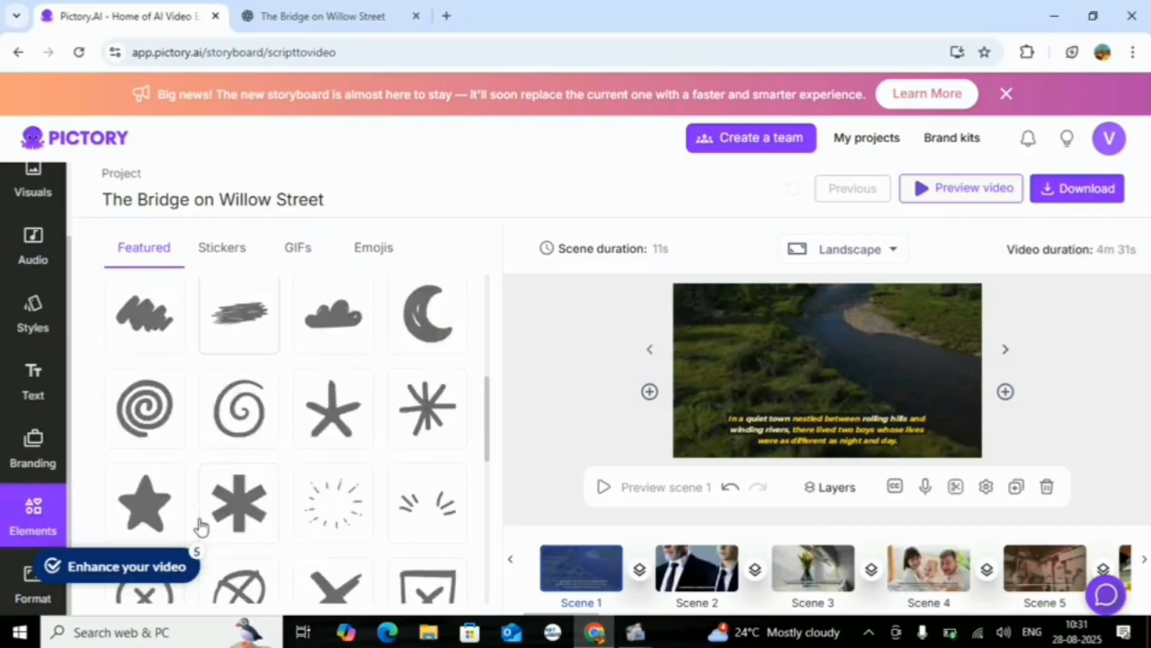
{"action": "scroll", "coordinate": [200, 527], "scroll_direction": "down", "scroll_amount": 10}
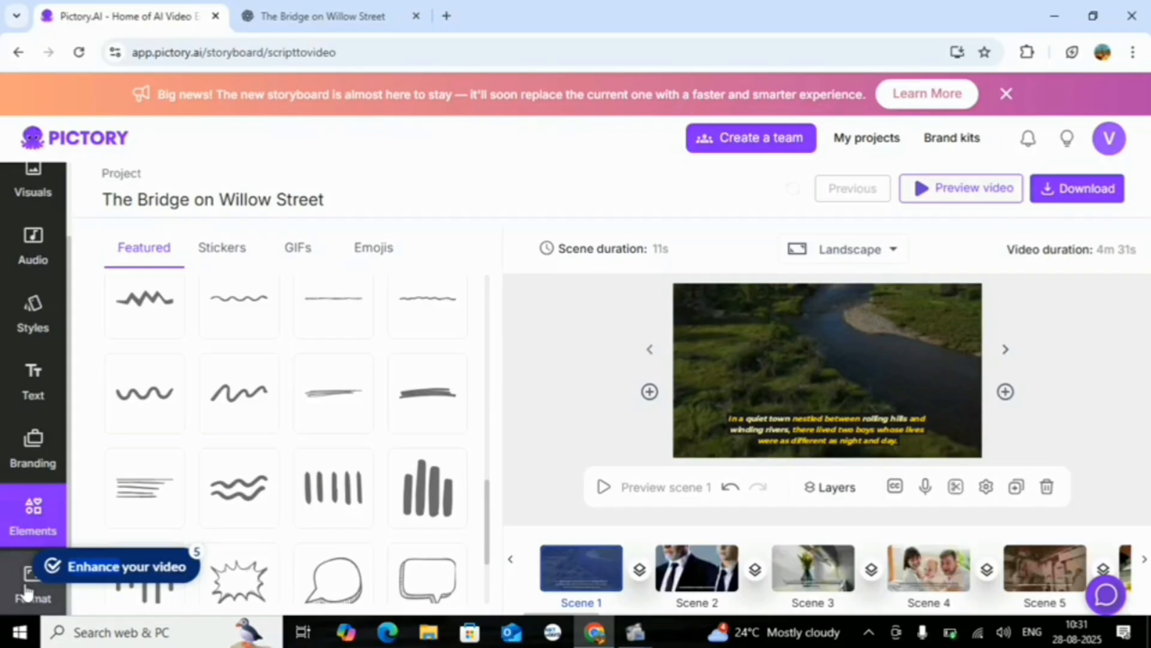
Examine the video resolution and aspect ratio options in the format settings
{"action": "left_click", "coordinate": [34, 602]}
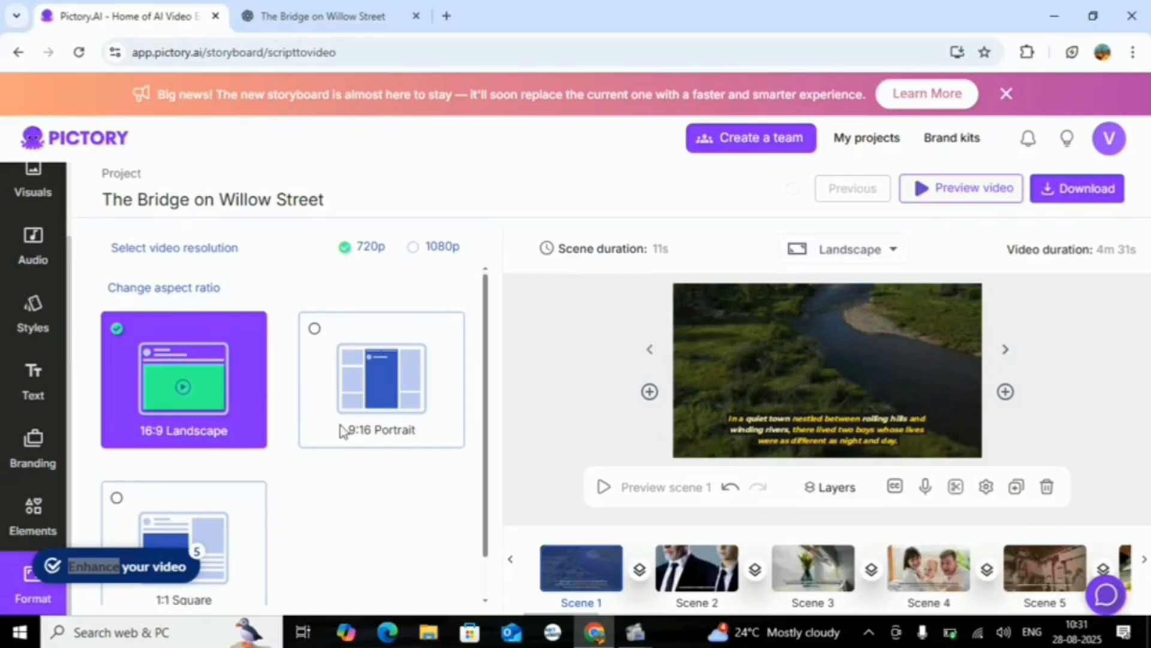
{"action": "scroll", "coordinate": [366, 398], "scroll_direction": "down", "scroll_amount": 1}
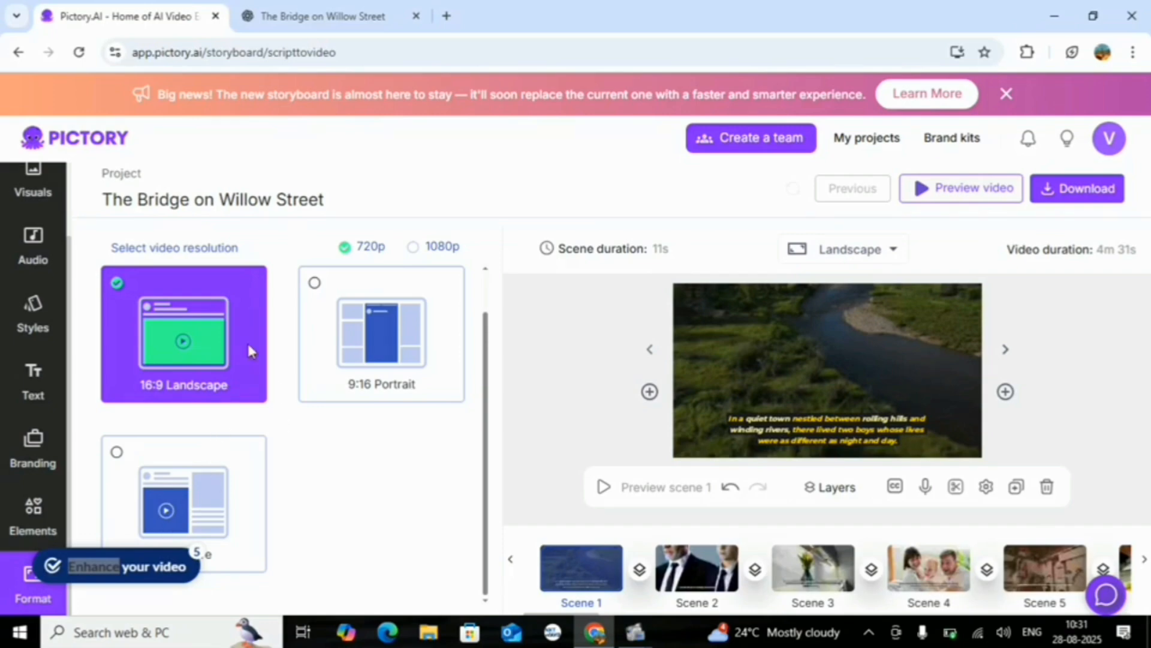
{"action": "scroll", "coordinate": [430, 340], "scroll_direction": "up", "scroll_amount": 1}
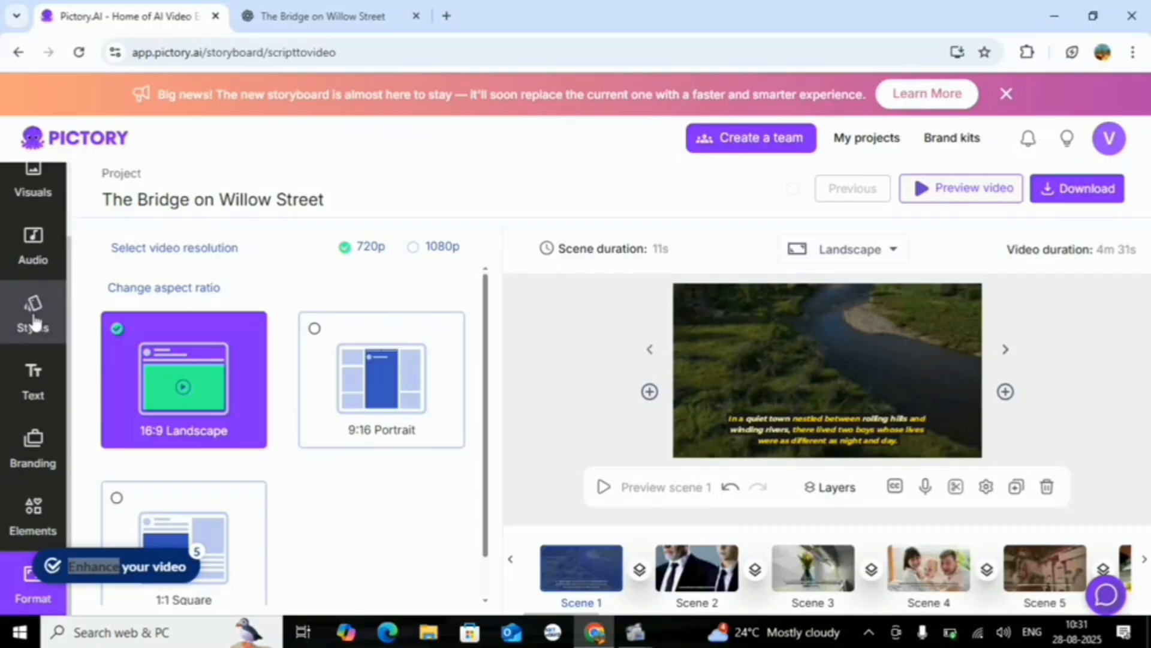
{"action": "scroll", "coordinate": [35, 323], "scroll_direction": "up", "scroll_amount": 2}
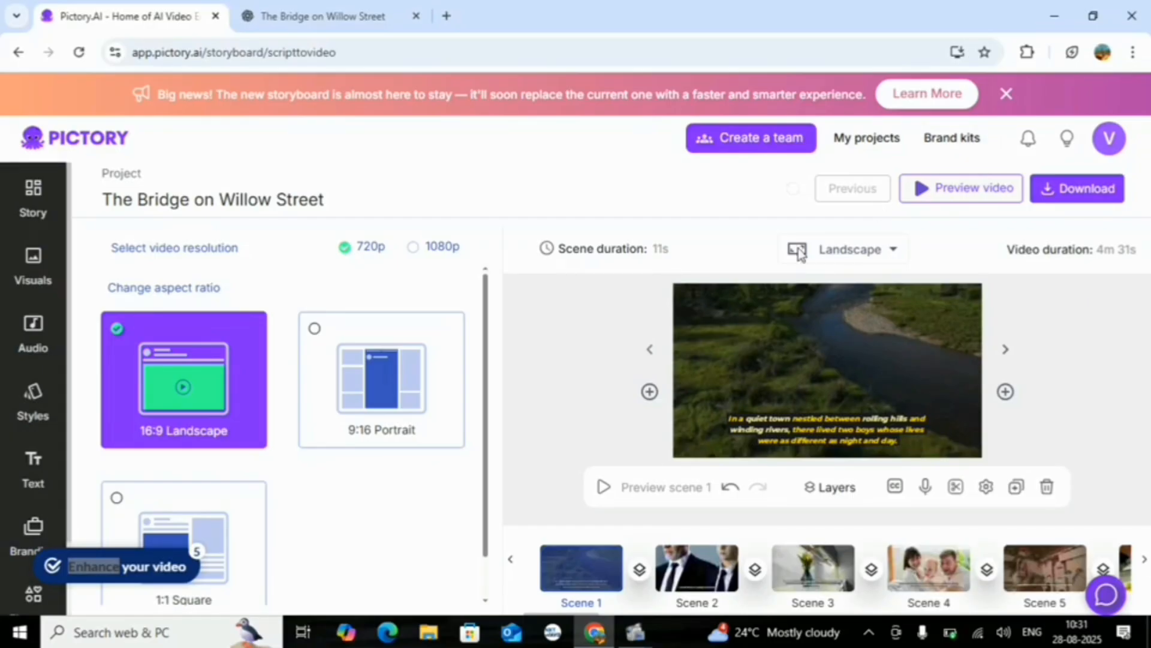
Play the video preview, pause it and copy the link for sharing the preview with collaborators
{"action": "left_click", "coordinate": [922, 190]}
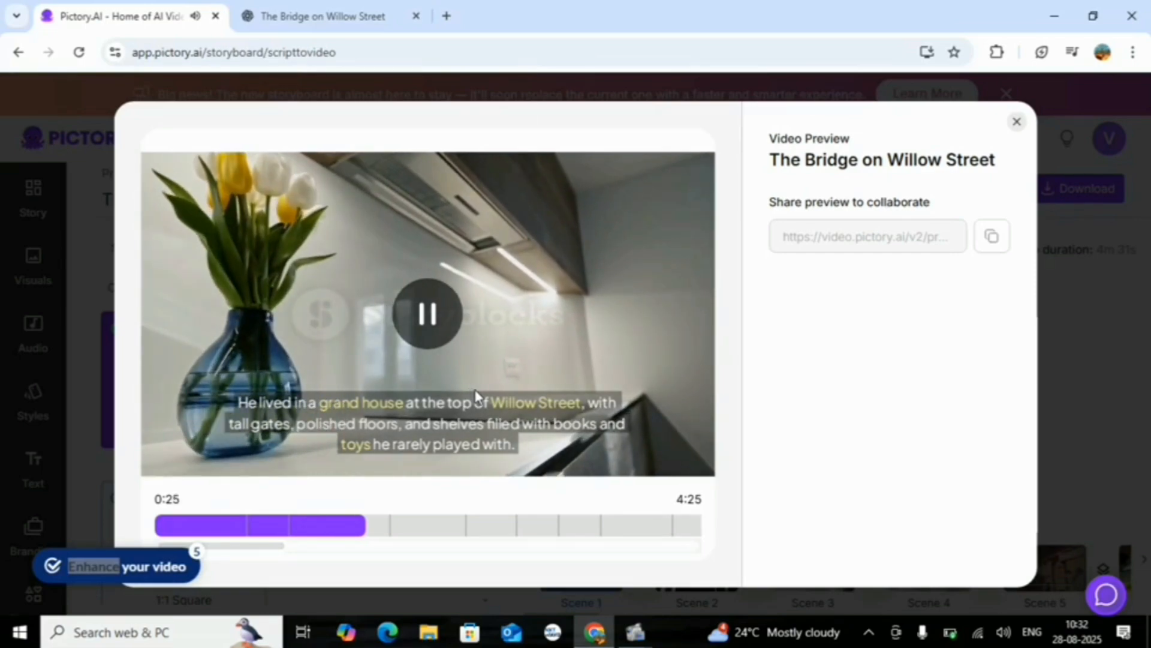
{"action": "left_click", "coordinate": [506, 316]}
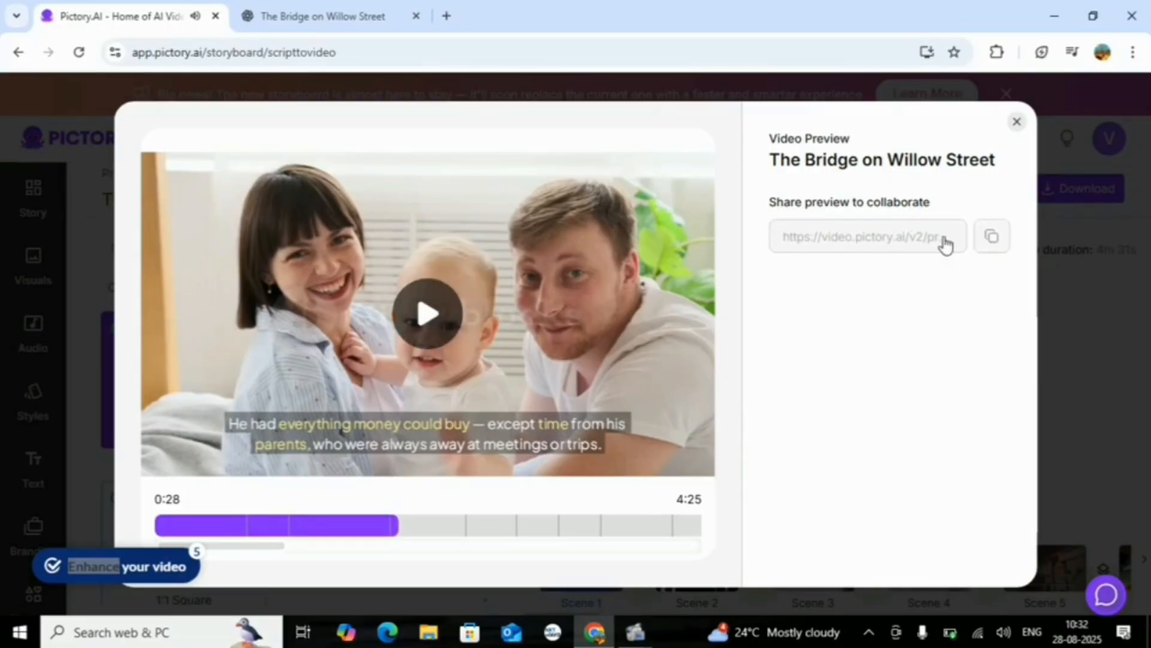
{"action": "left_click", "coordinate": [990, 238]}
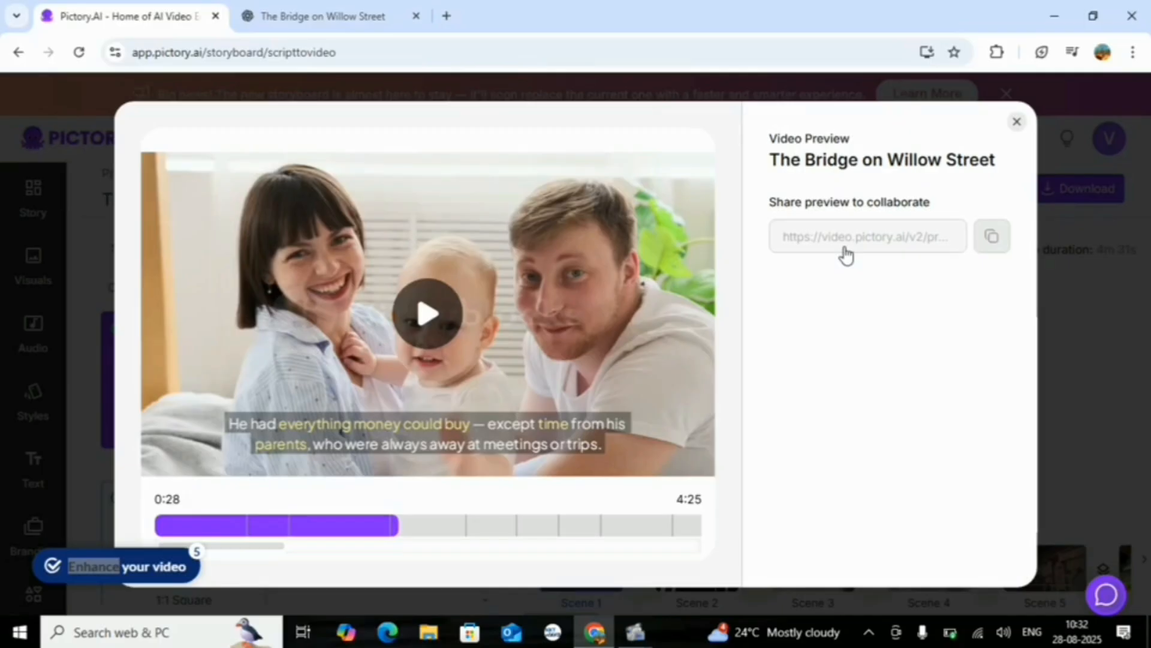
Continue watching the preview of The Bridge on Willow Street, dismiss the low battery notice and close the preview
{"action": "left_click", "coordinate": [424, 326]}
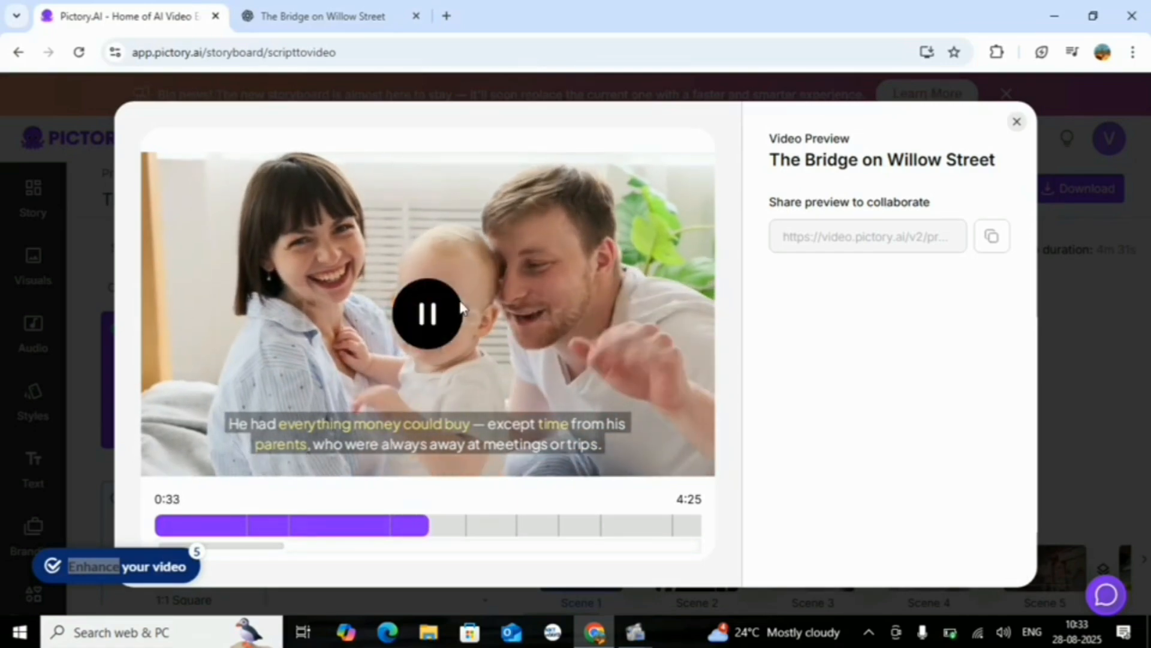
{"action": "left_click", "coordinate": [428, 314]}
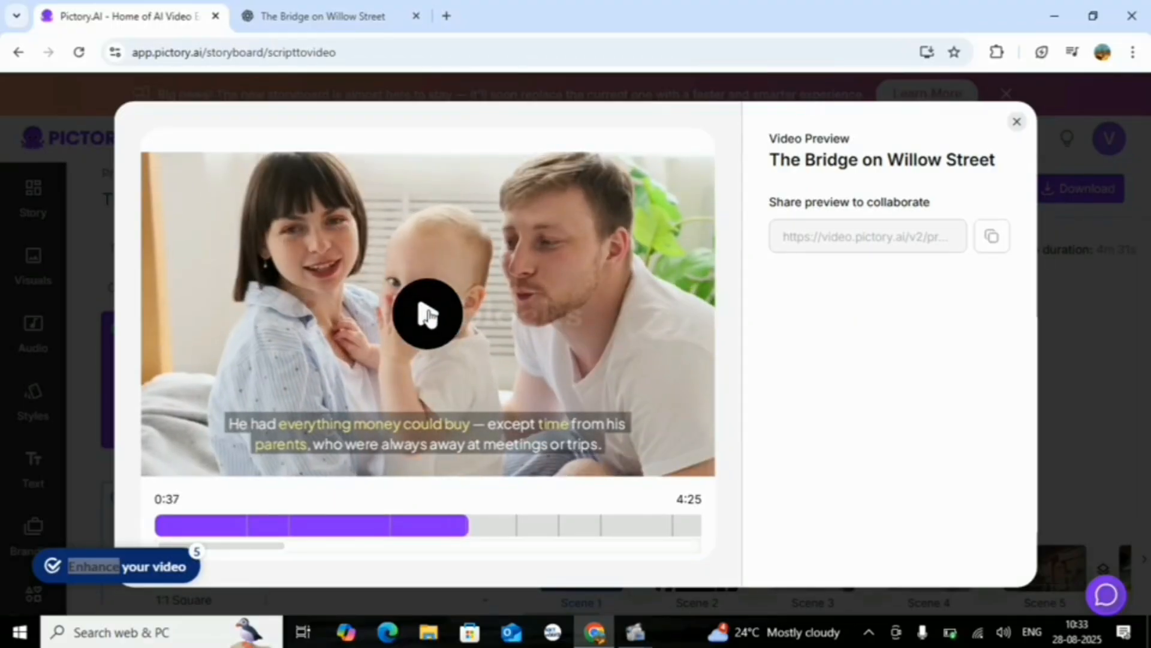
{"action": "left_click", "coordinate": [427, 314]}
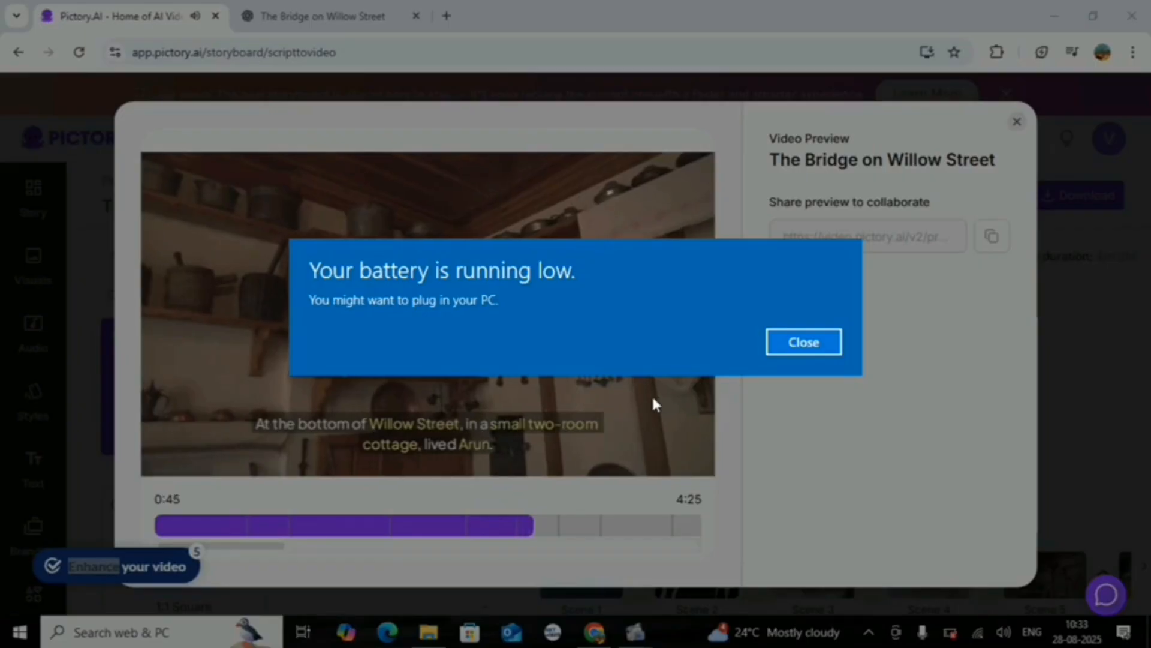
{"action": "left_click", "coordinate": [804, 339]}
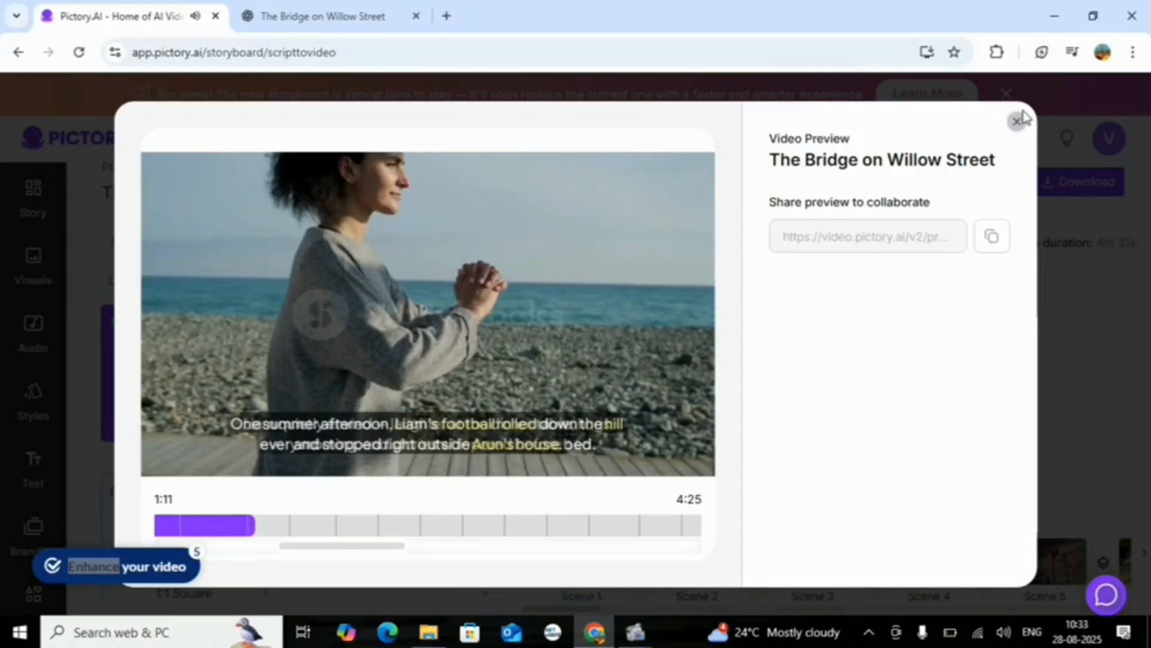
{"action": "left_click", "coordinate": [1017, 121]}
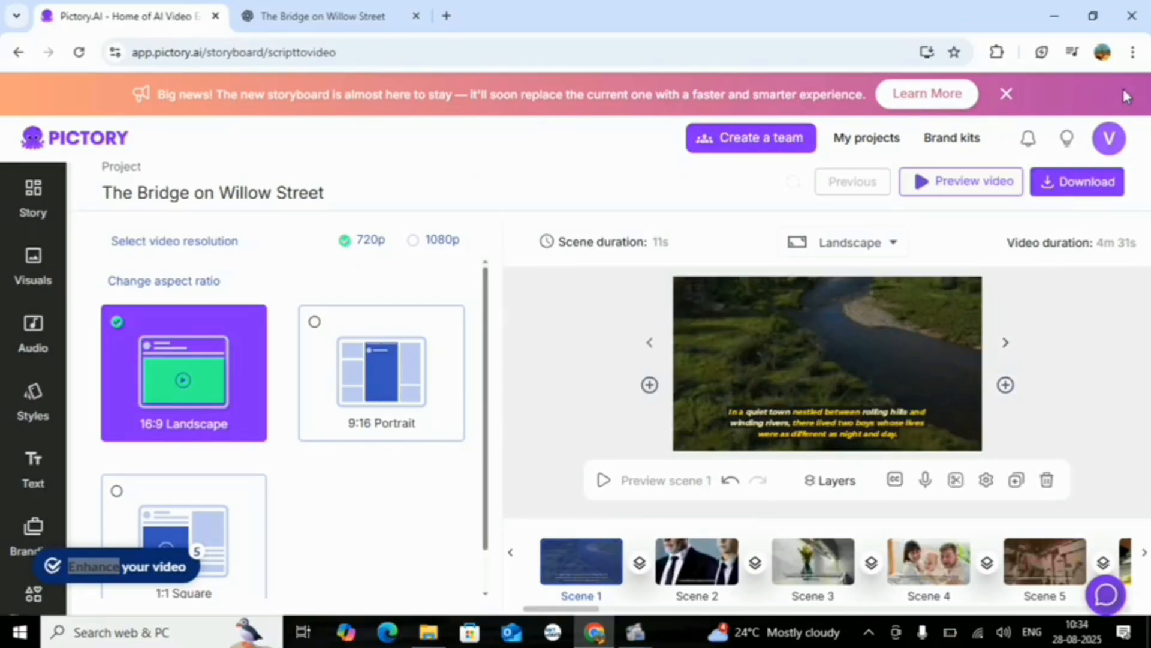
Look over the project's download option and the available aspect ratio choices
{"action": "left_click", "coordinate": [1073, 180]}
{"action": "mouse_move", "coordinate": [1071, 184]}
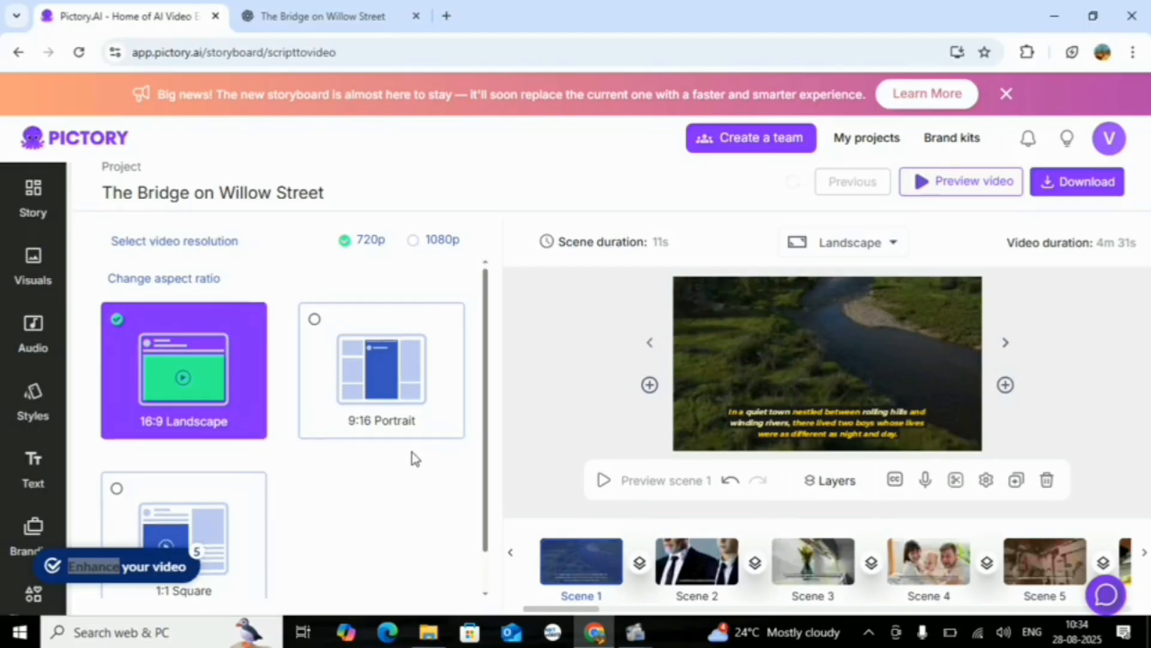
{"action": "scroll", "coordinate": [412, 452], "scroll_direction": "down", "scroll_amount": 1}
{"action": "scroll", "coordinate": [412, 452], "scroll_direction": "up", "scroll_amount": 1}
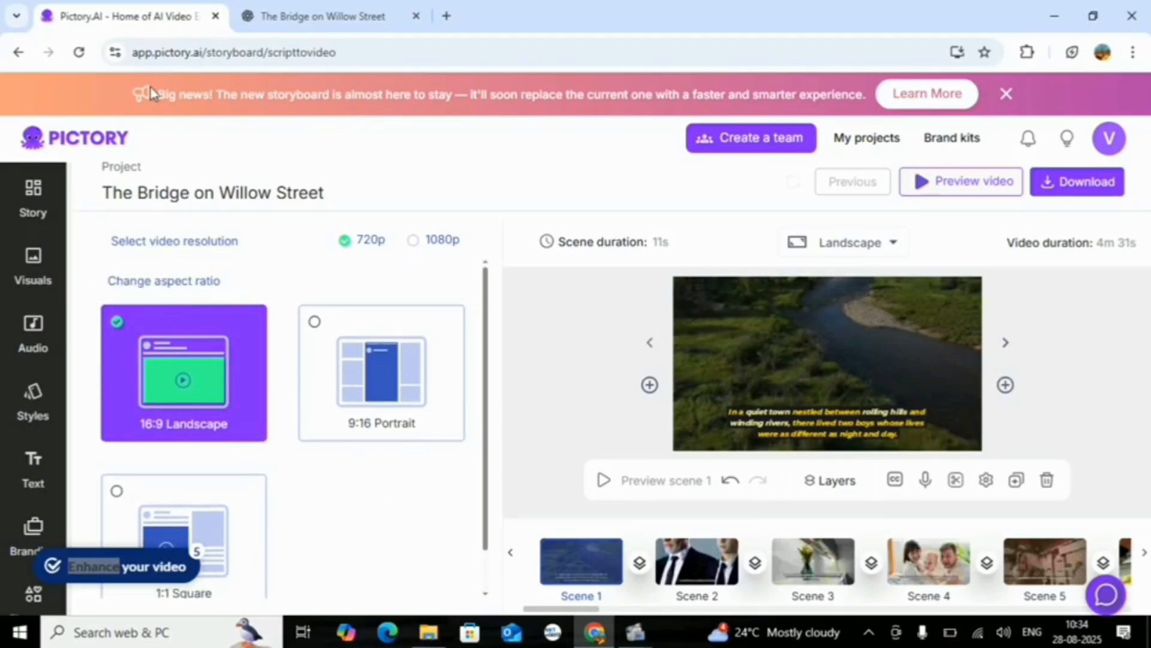
Return from the storyboard to the home page, look over the URL to video form and close it
{"action": "left_click", "coordinate": [12, 53]}
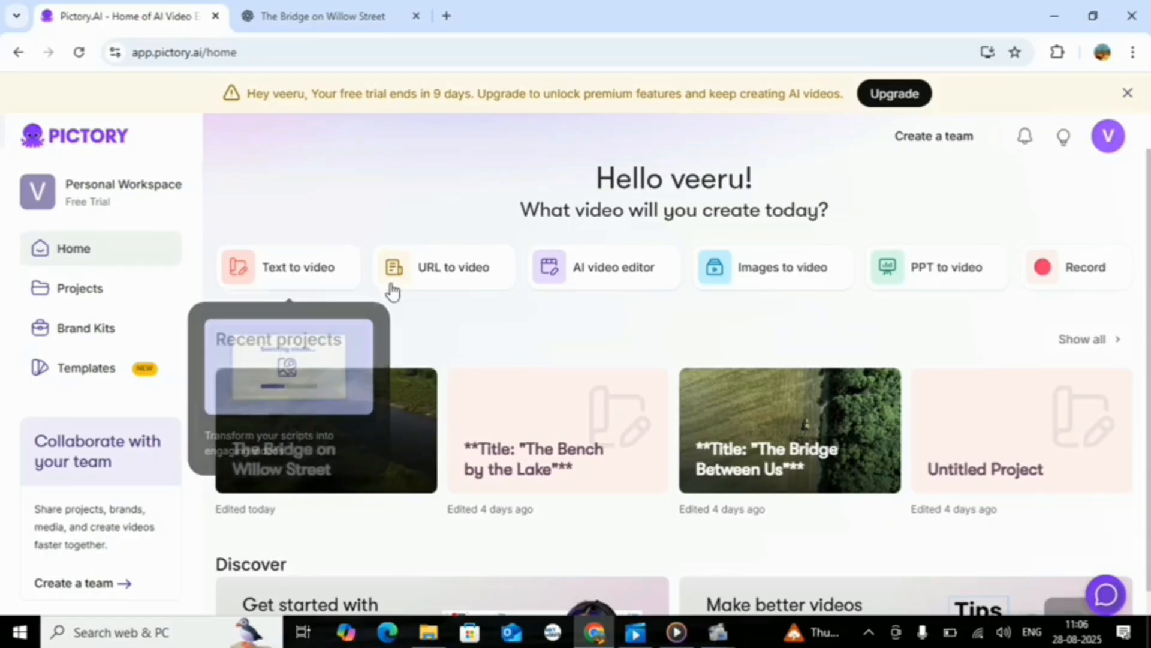
{"action": "left_click", "coordinate": [473, 266]}
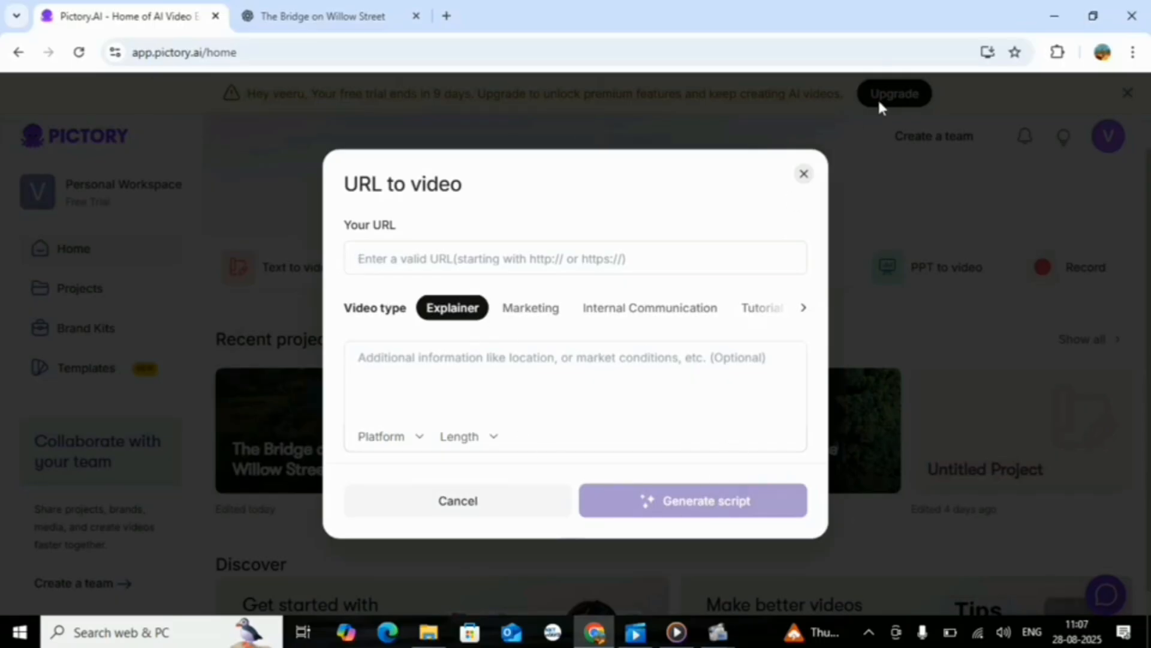
{"action": "left_click", "coordinate": [804, 174]}
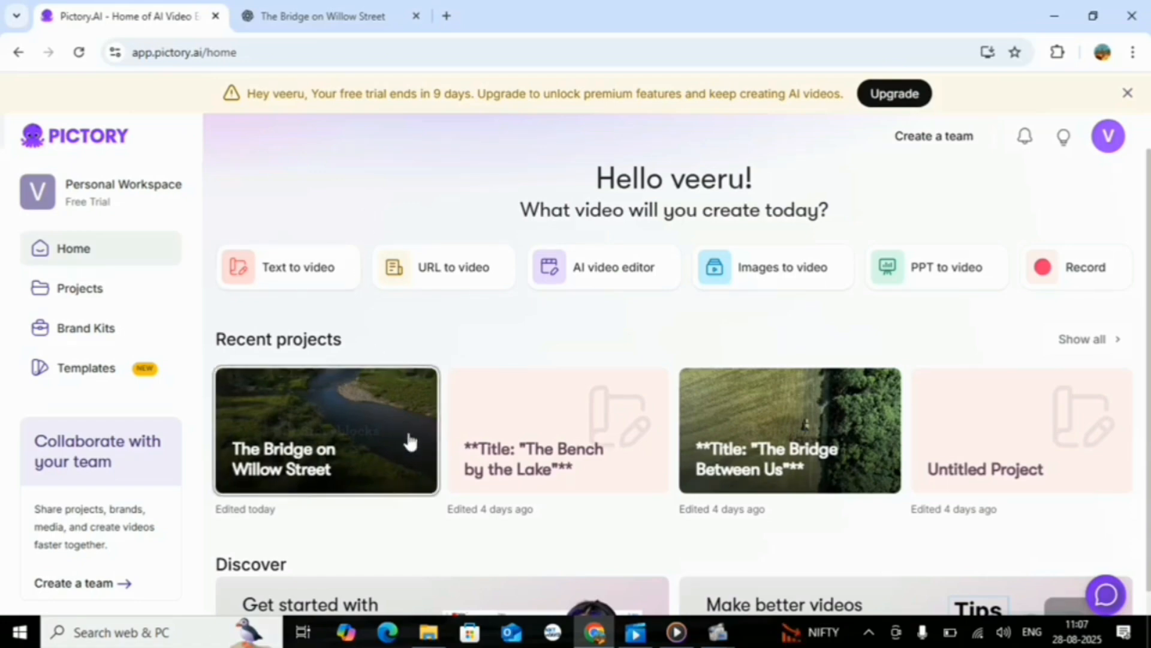
{"action": "mouse_move", "coordinate": [719, 636]}
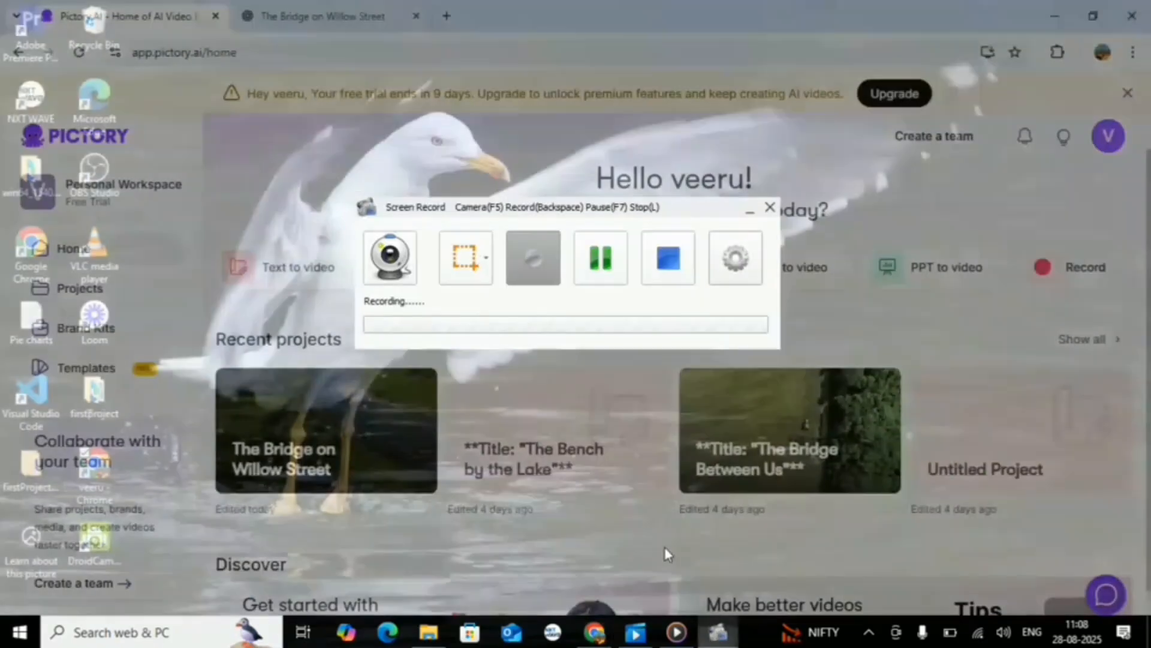
{"action": "left_click", "coordinate": [665, 548]}
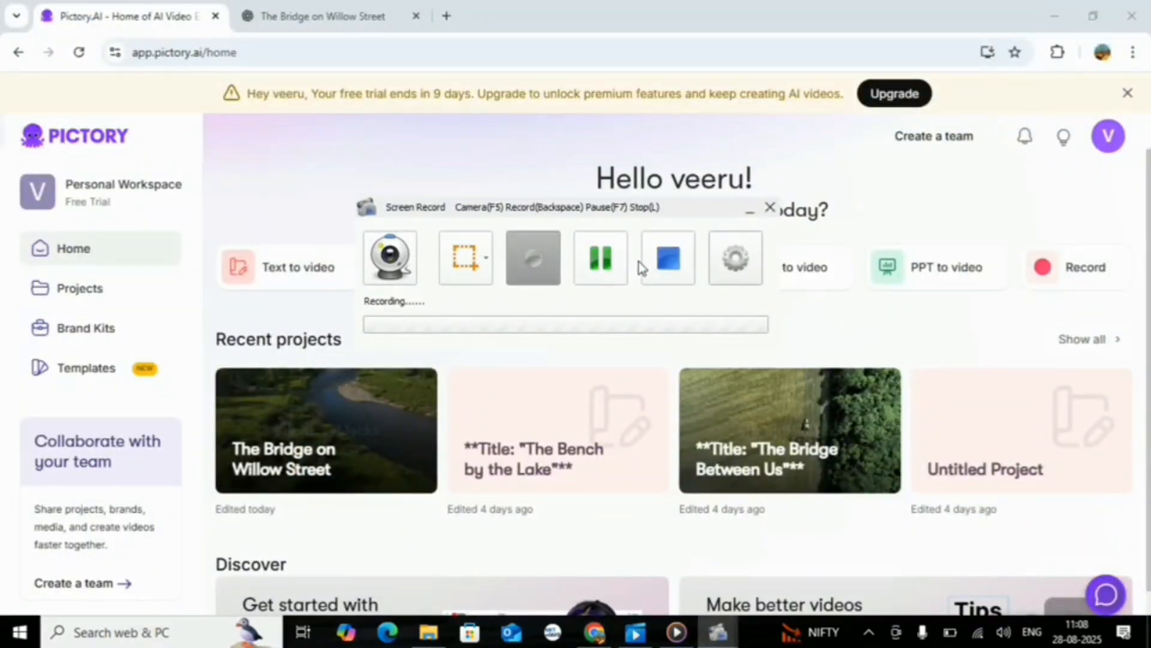
{"action": "left_click", "coordinate": [600, 264]}
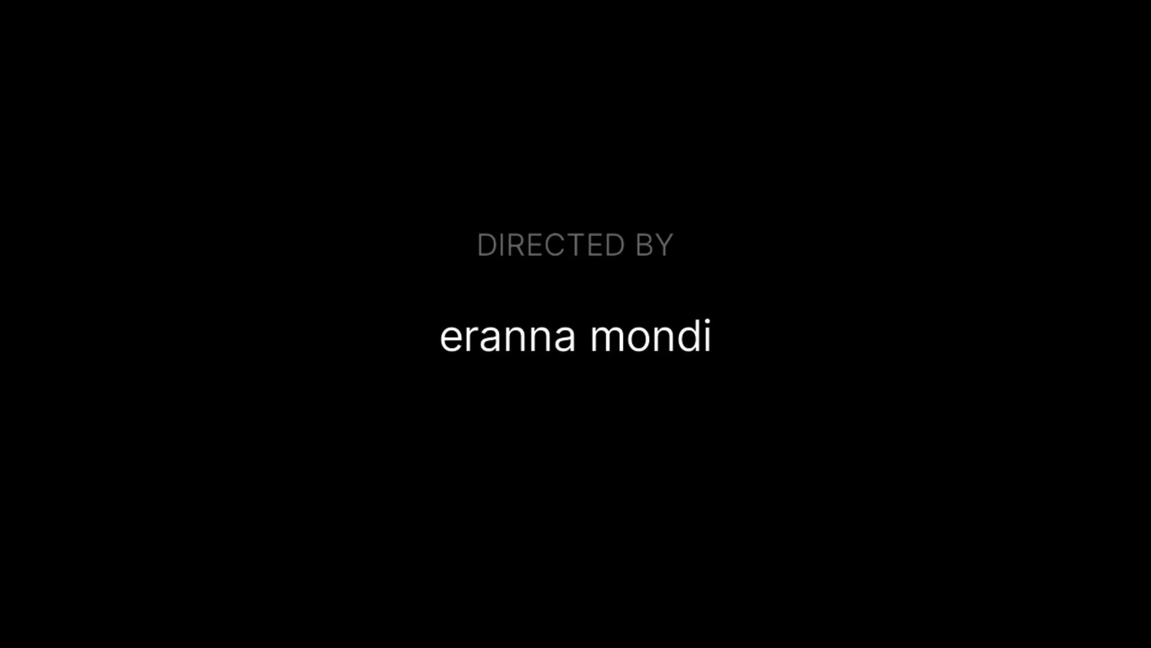